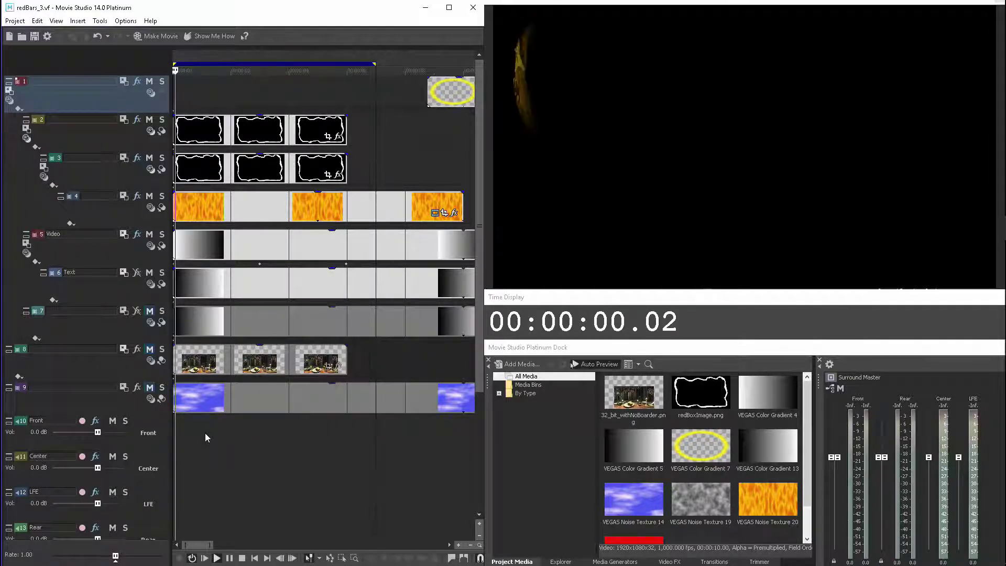
# Return the playhead to the start of the timeline and inspect the Channel Blend effect on track 1
pyautogui.press('Return')
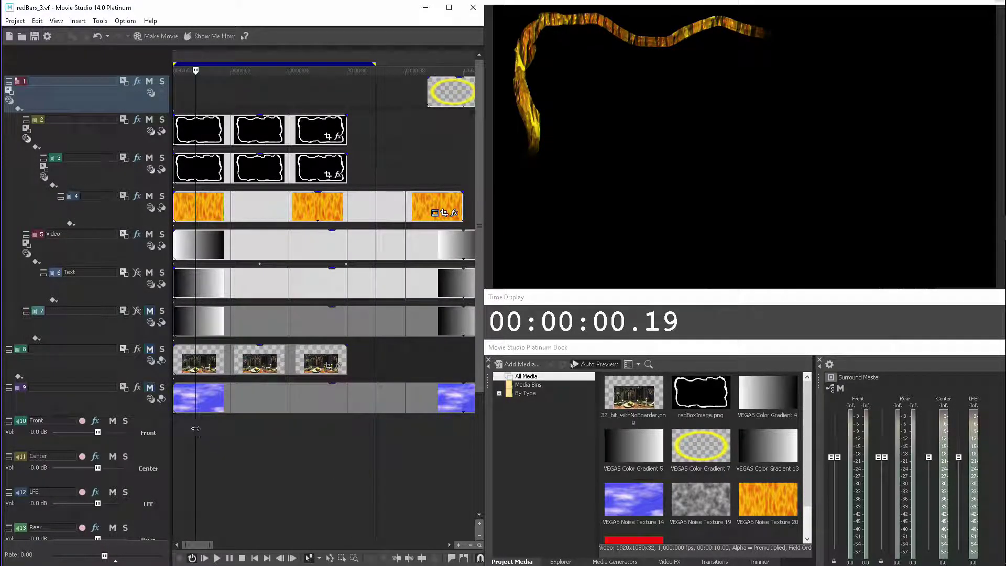
pyautogui.moveTo(197, 430)
pyautogui.mouseDown()
pyautogui.moveTo(356, 440)
pyautogui.moveTo(178, 430)
pyautogui.mouseUp()
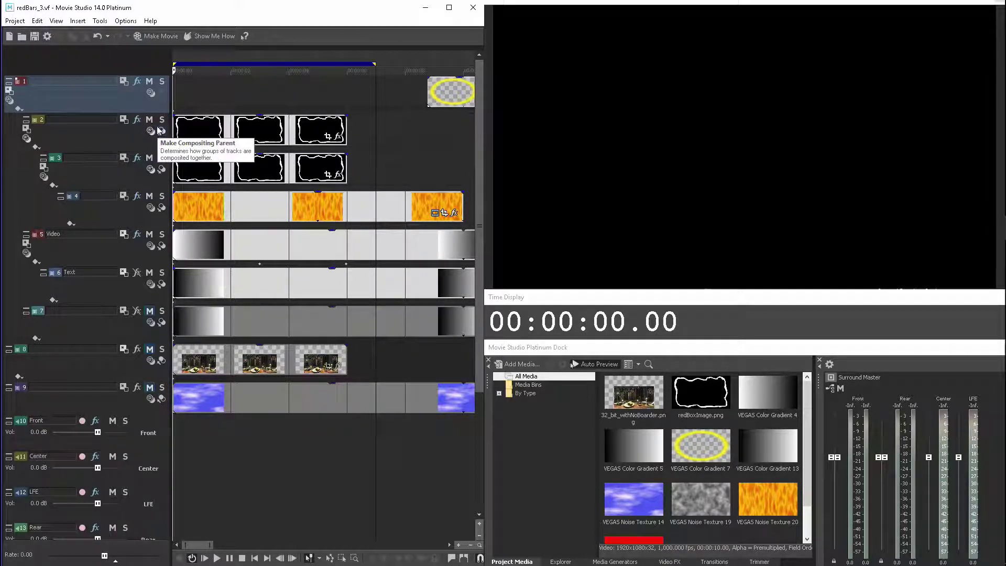
pyautogui.click(137, 83)
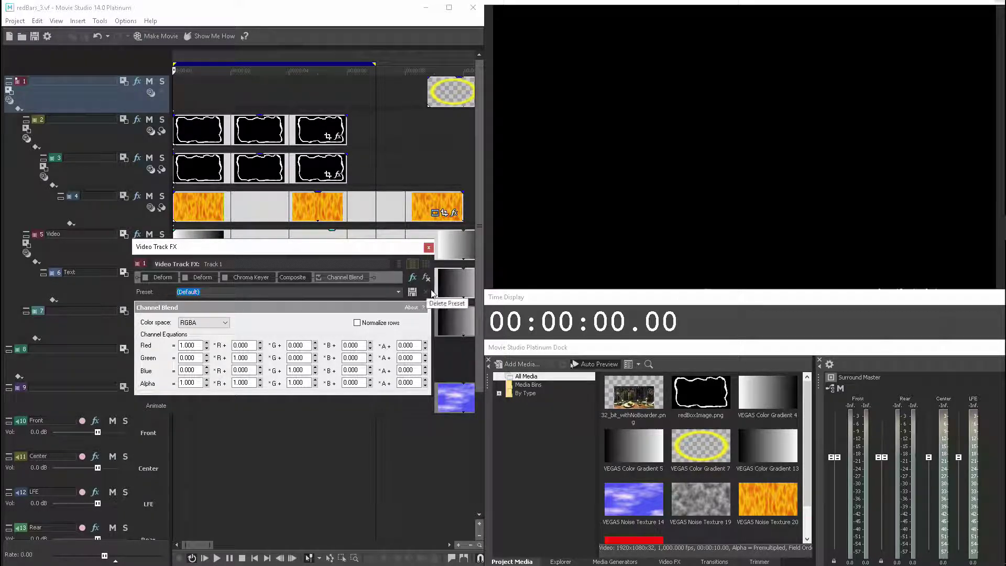
pyautogui.click(429, 247)
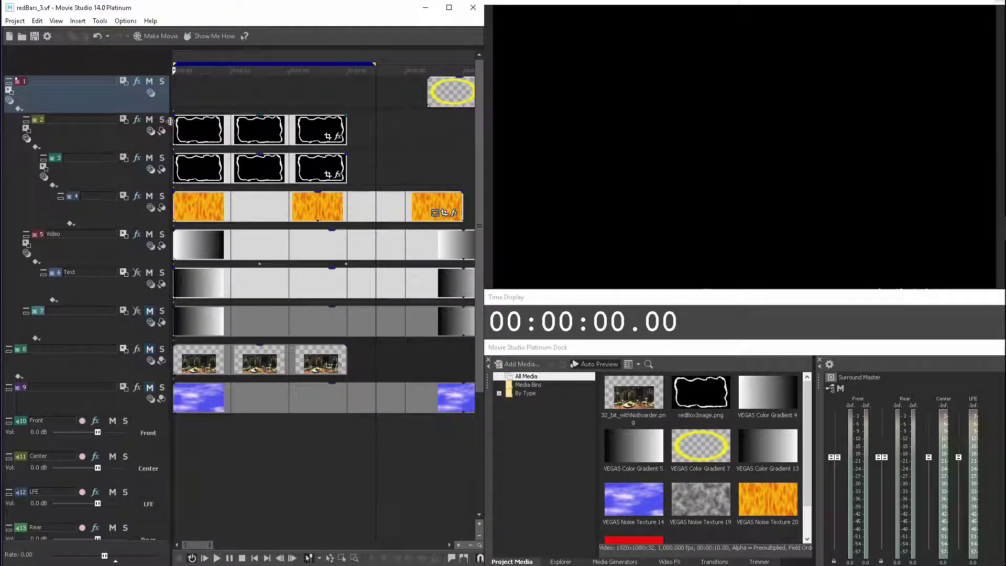
# Inspect the Chroma Keyer settings on tracks 2 and 3, including the expanded key colour on track 3
pyautogui.click(137, 120)
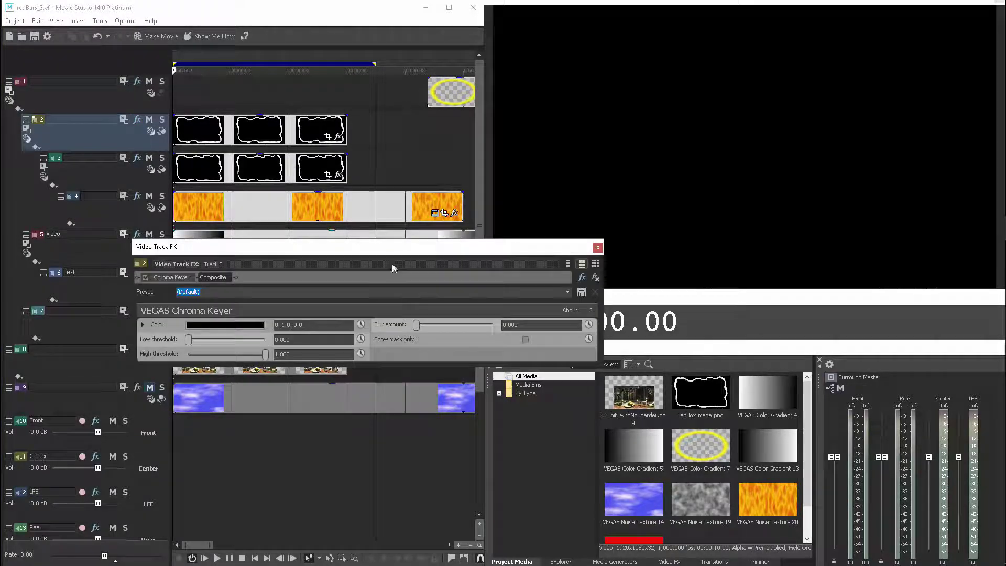
pyautogui.moveTo(395, 368); pyautogui.dragTo(393, 458)
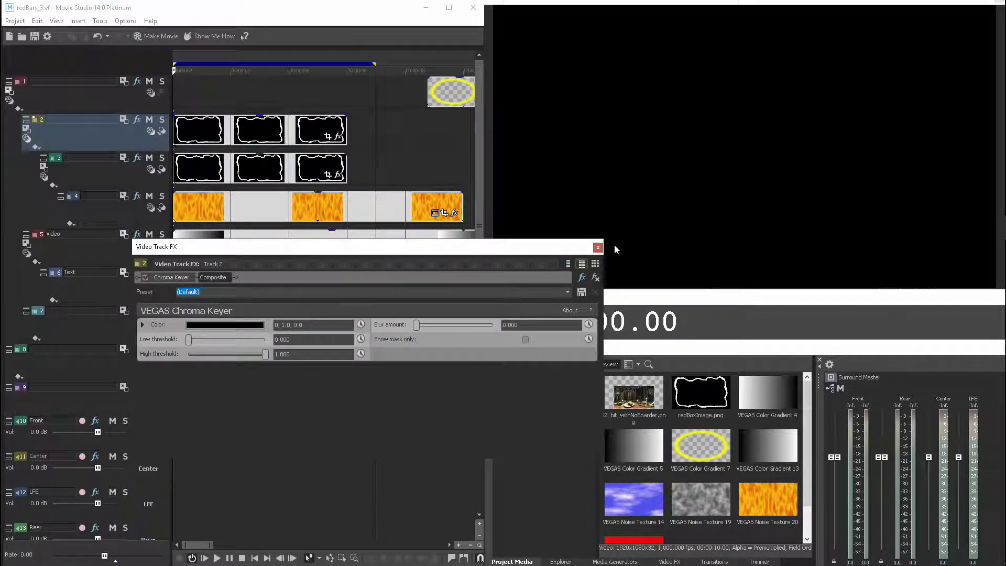
pyautogui.click(598, 247)
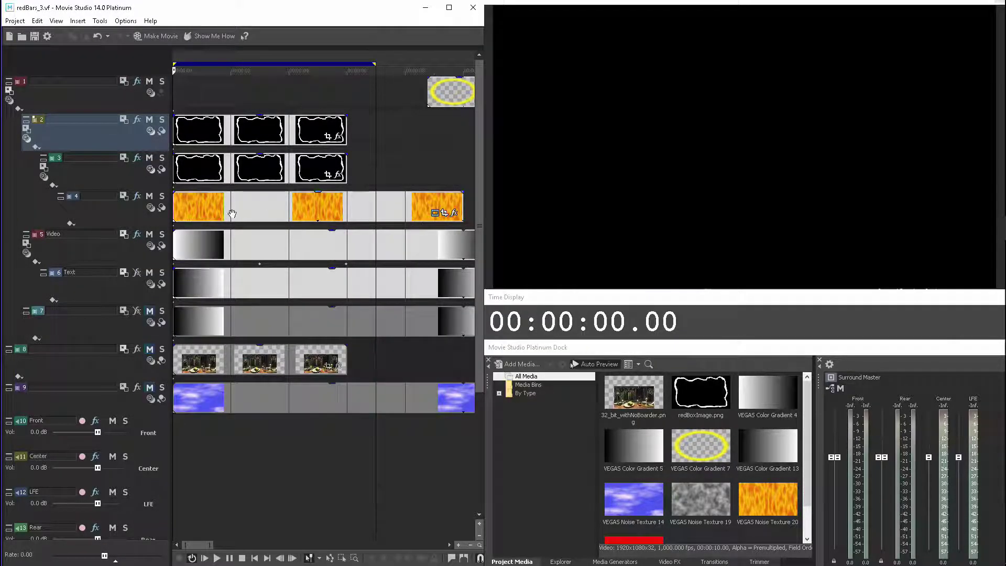
pyautogui.click(137, 155)
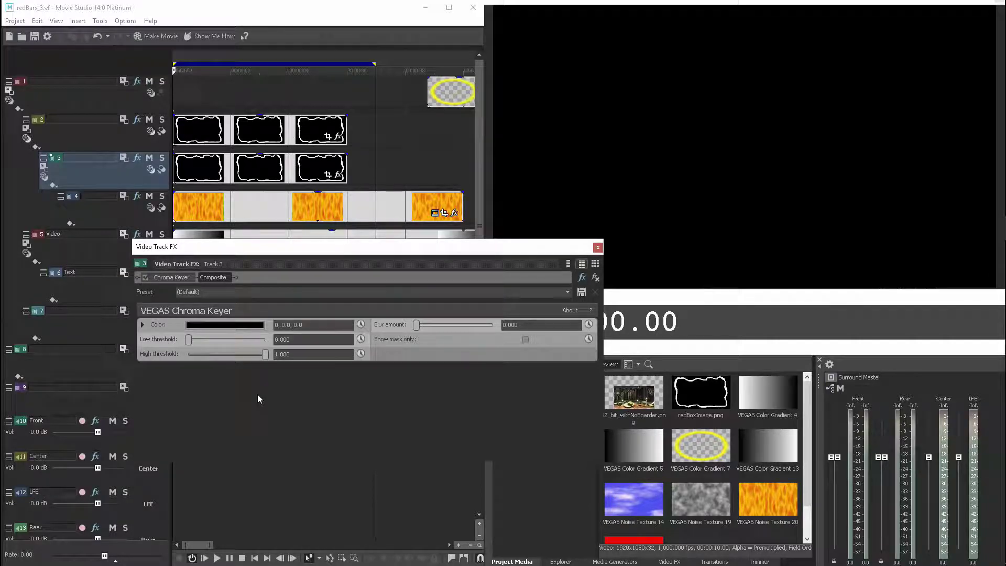
pyautogui.click(142, 325)
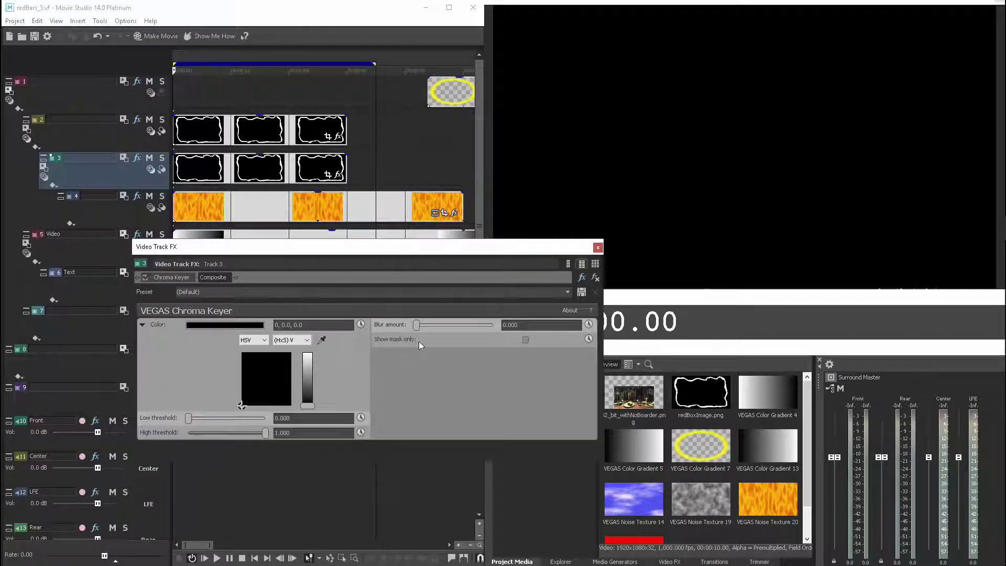
pyautogui.click(598, 248)
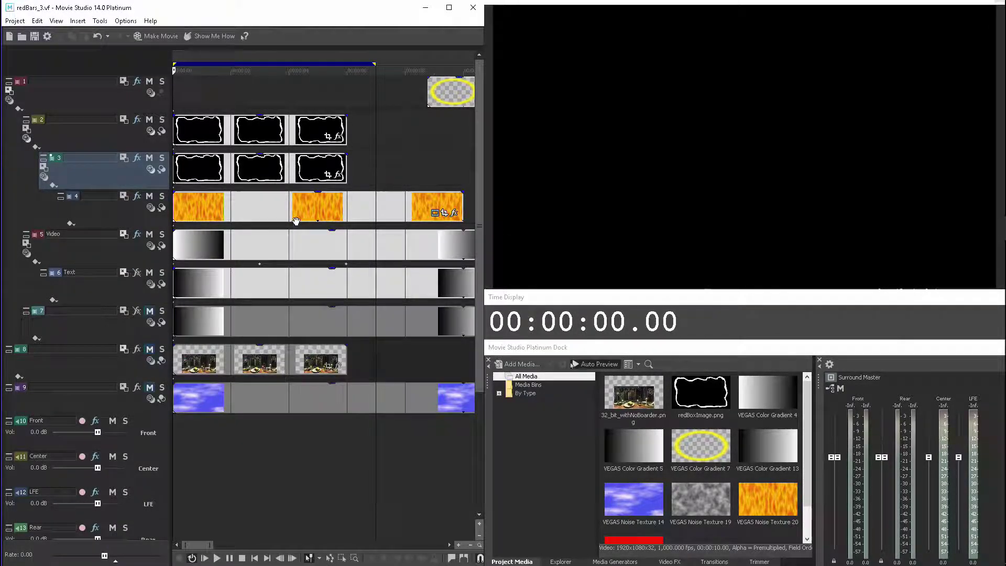
# Examine the Bump Map effect on track 4 with its source and destination location controls expanded
pyautogui.click(151, 170)
pyautogui.click(124, 176)
pyautogui.click(137, 196)
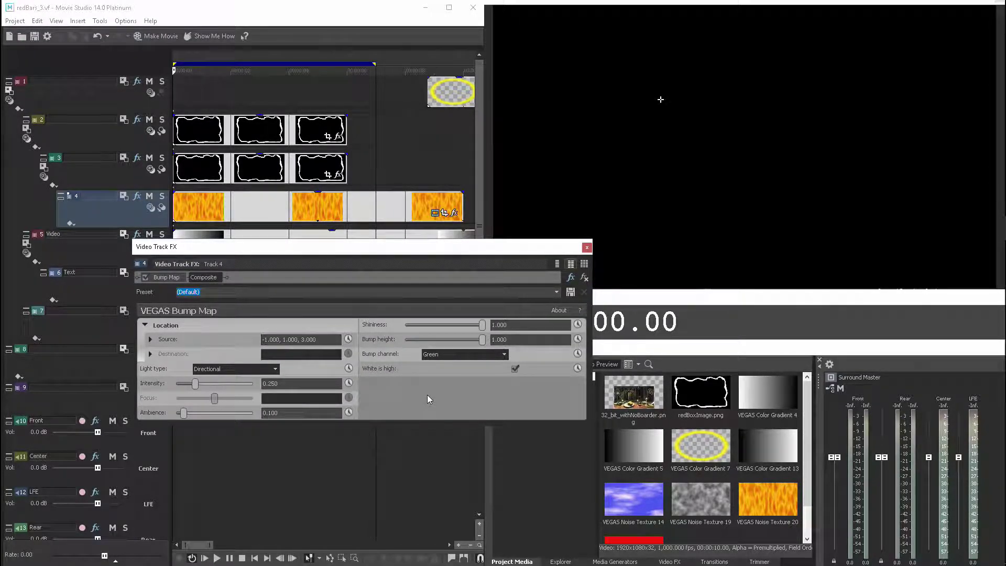
pyautogui.click(151, 340)
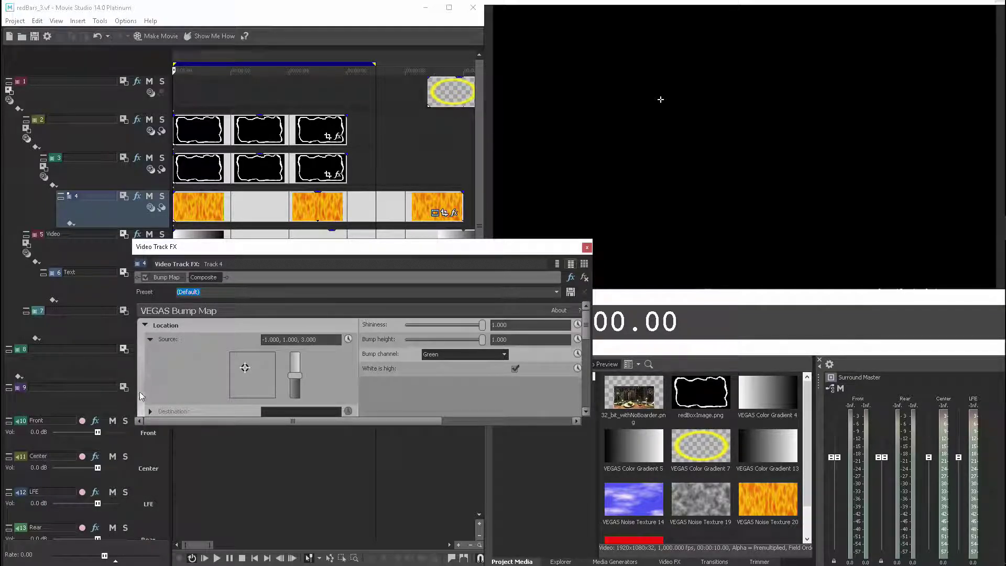
pyautogui.click(149, 412)
pyautogui.moveTo(375, 247); pyautogui.dragTo(345, 158)
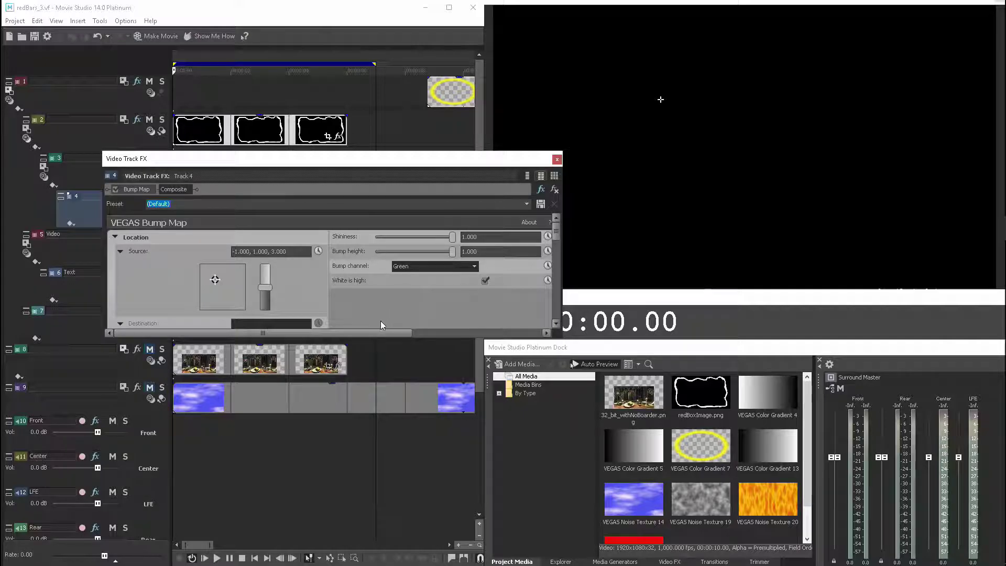
pyautogui.moveTo(379, 341); pyautogui.dragTo(380, 447)
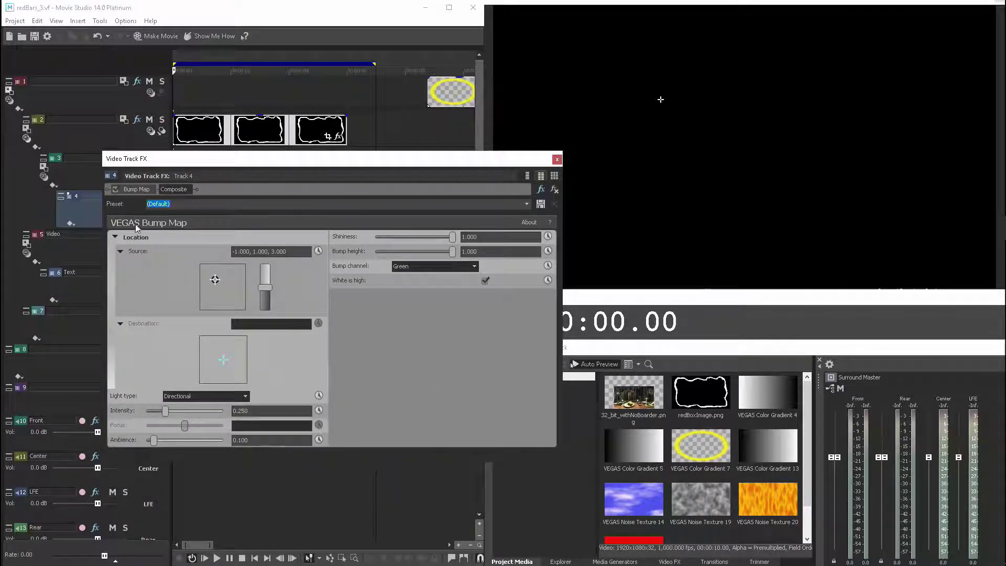
pyautogui.click(134, 190)
pyautogui.click(557, 160)
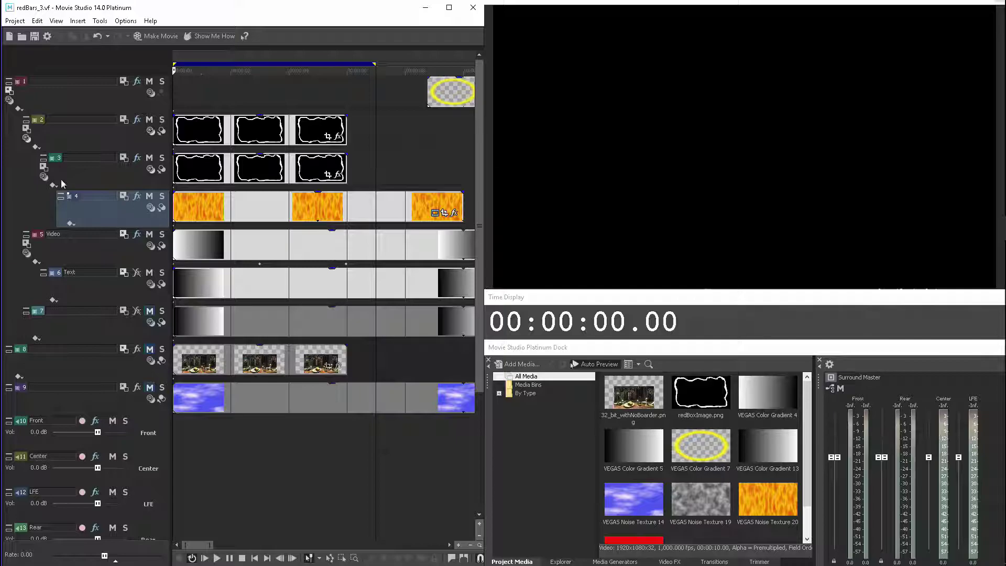
# Check the parent compositing modes of tracks 3, 2 and 1
pyautogui.click(44, 176)
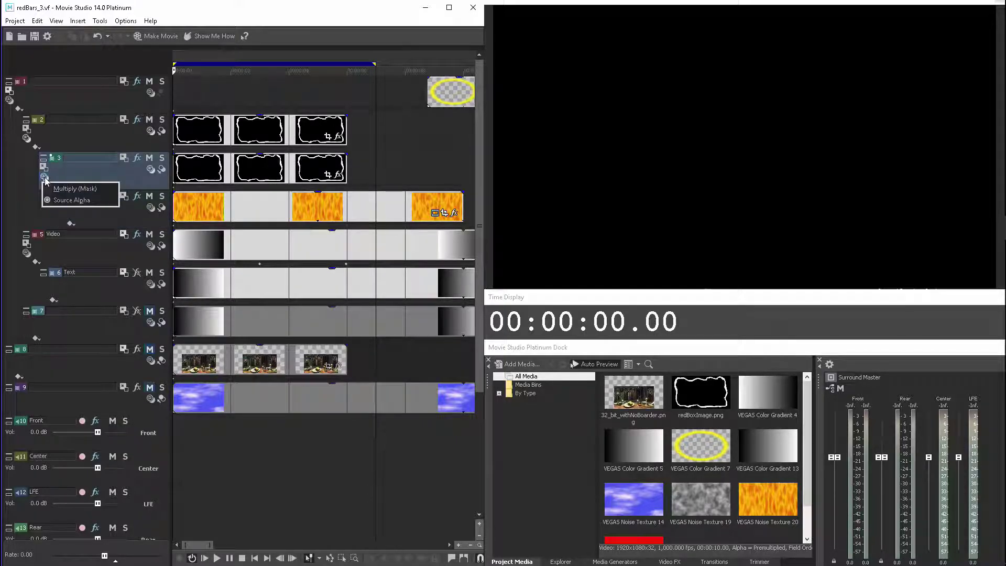
pyautogui.click(60, 139)
pyautogui.click(26, 139)
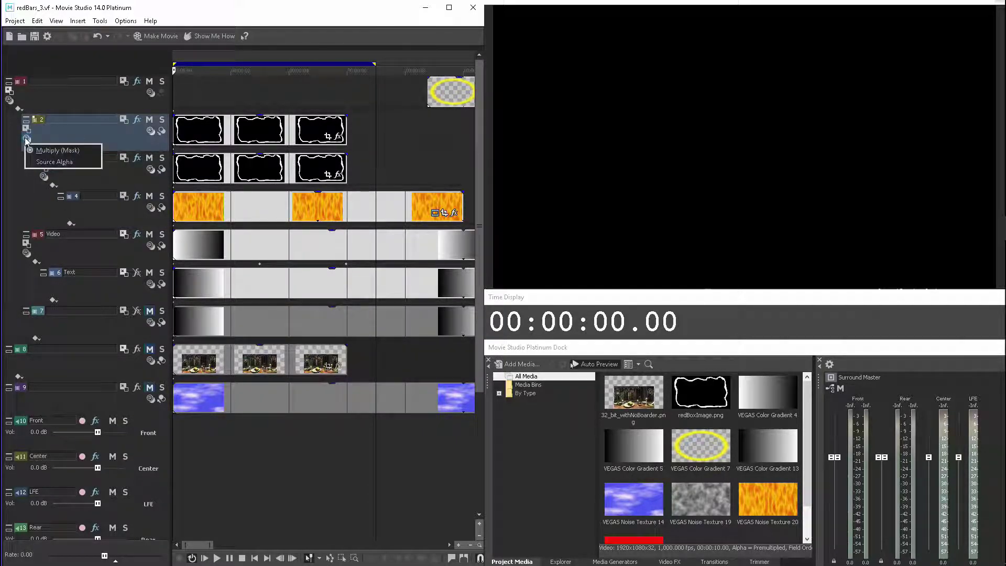
pyautogui.click(53, 98)
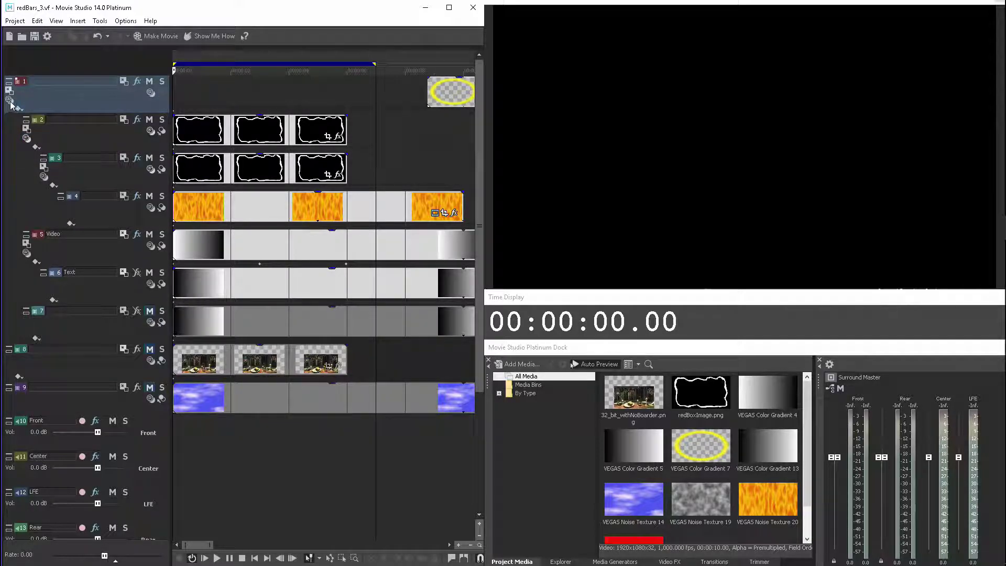
pyautogui.click(10, 101)
pyautogui.click(56, 96)
pyautogui.click(55, 135)
pyautogui.click(26, 139)
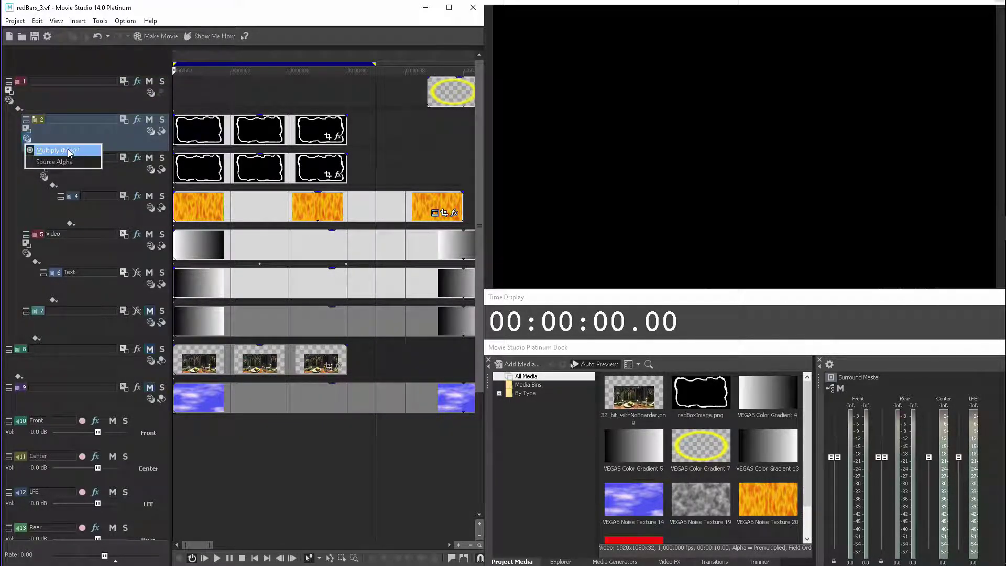
pyautogui.click(112, 133)
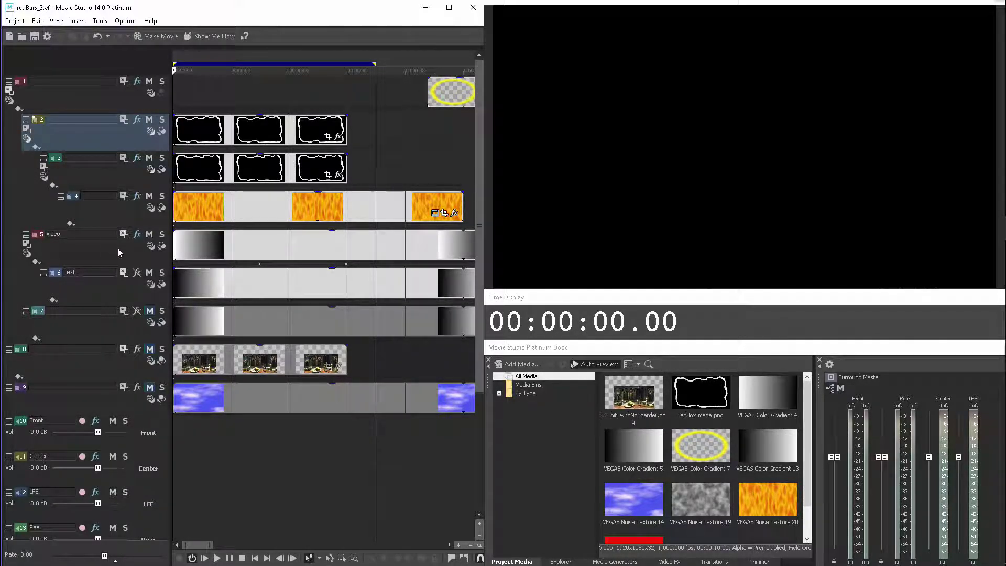
# Inspect the Low in and High in keyframes of the Mask Generator on the Video track
pyautogui.click(138, 233)
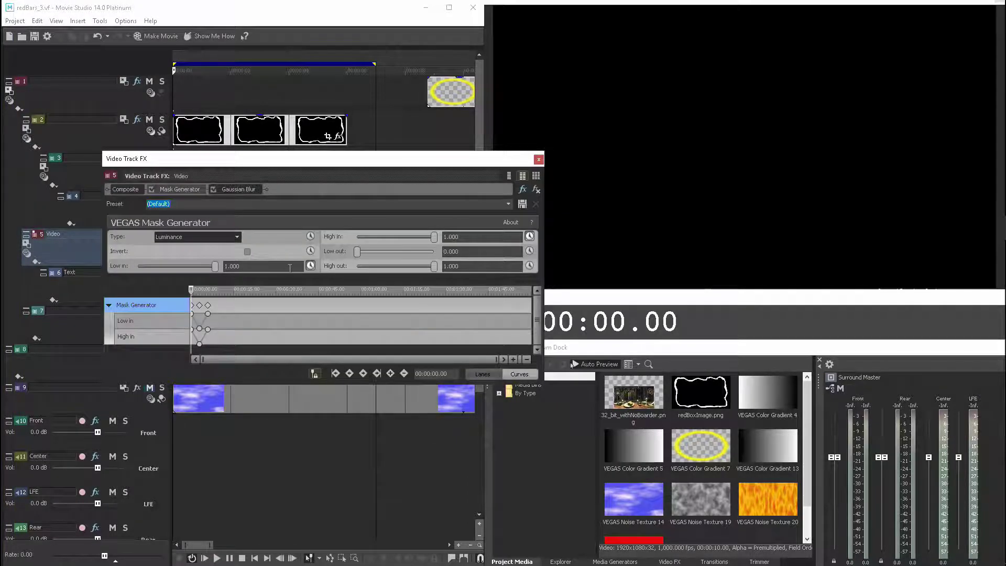
pyautogui.scroll(5, 253, 318)
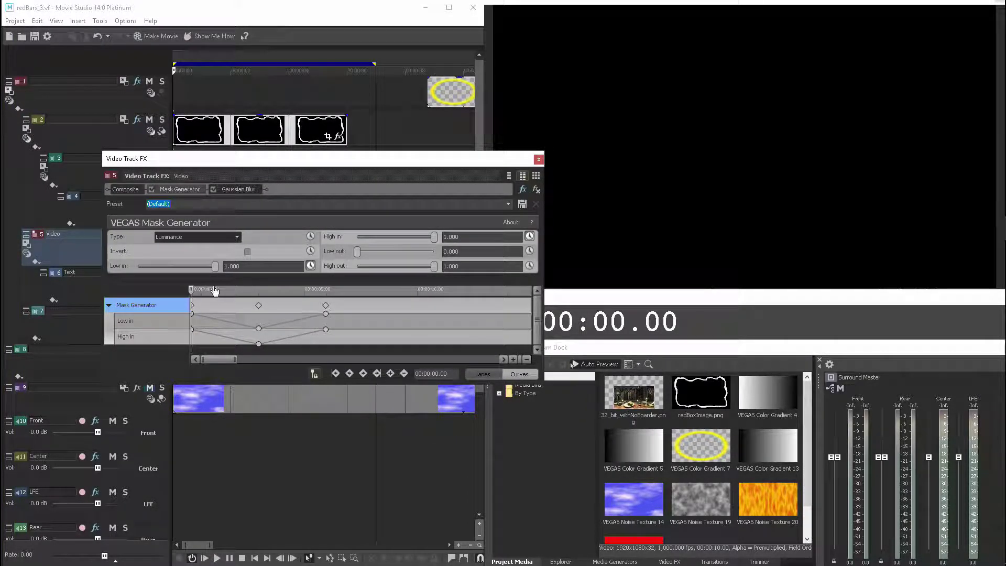
pyautogui.moveTo(193, 290)
pyautogui.mouseDown()
pyautogui.moveTo(331, 291)
pyautogui.moveTo(189, 294)
pyautogui.mouseUp()
pyautogui.click(539, 159)
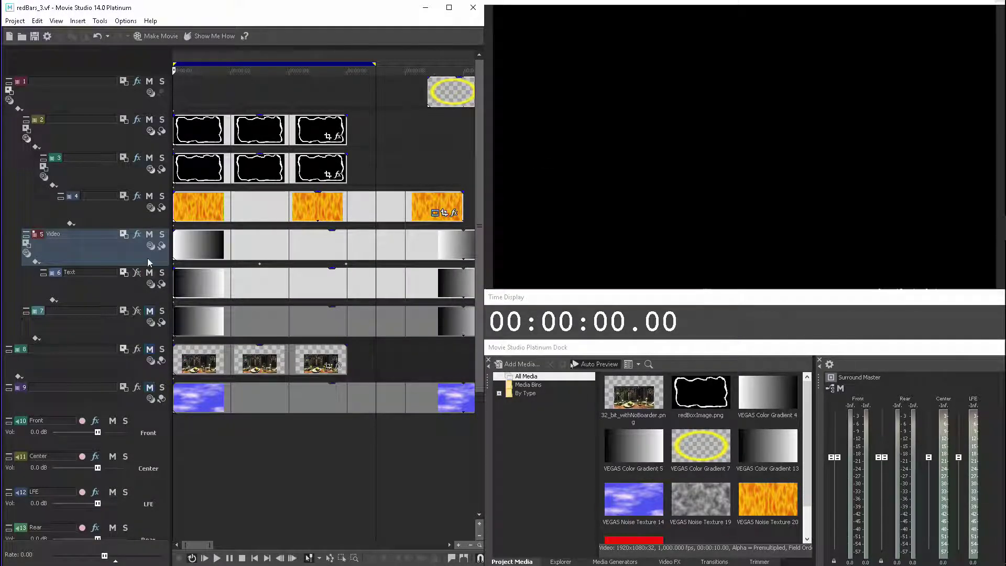
# Review the track motion position and size of the Video and Text gradient tracks
pyautogui.click(123, 235)
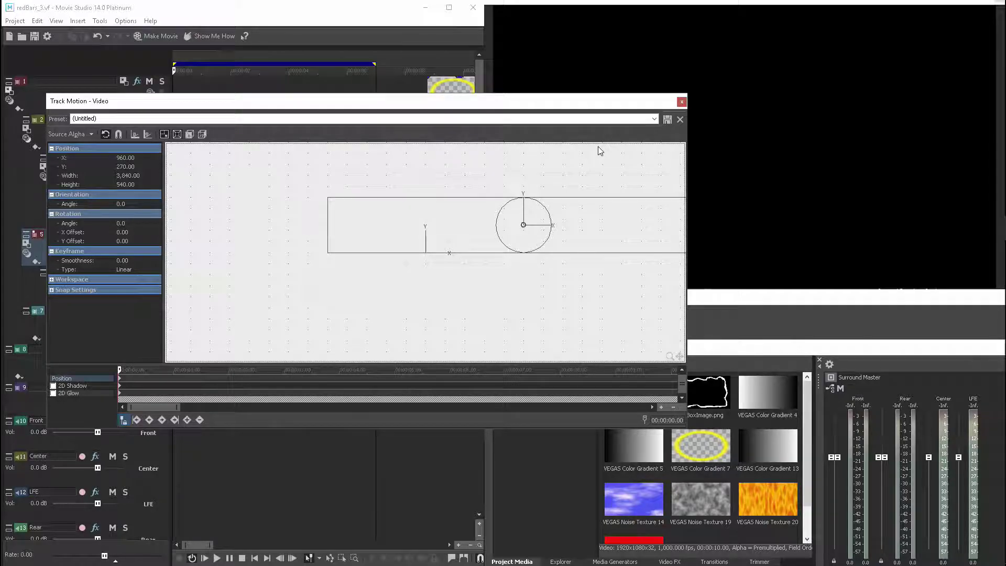
pyautogui.click(682, 101)
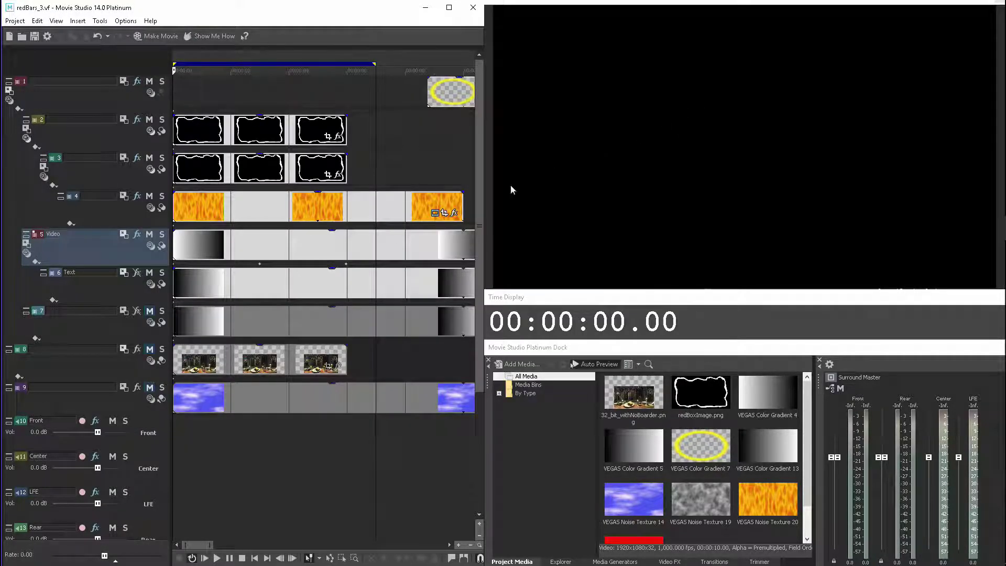
pyautogui.click(124, 272)
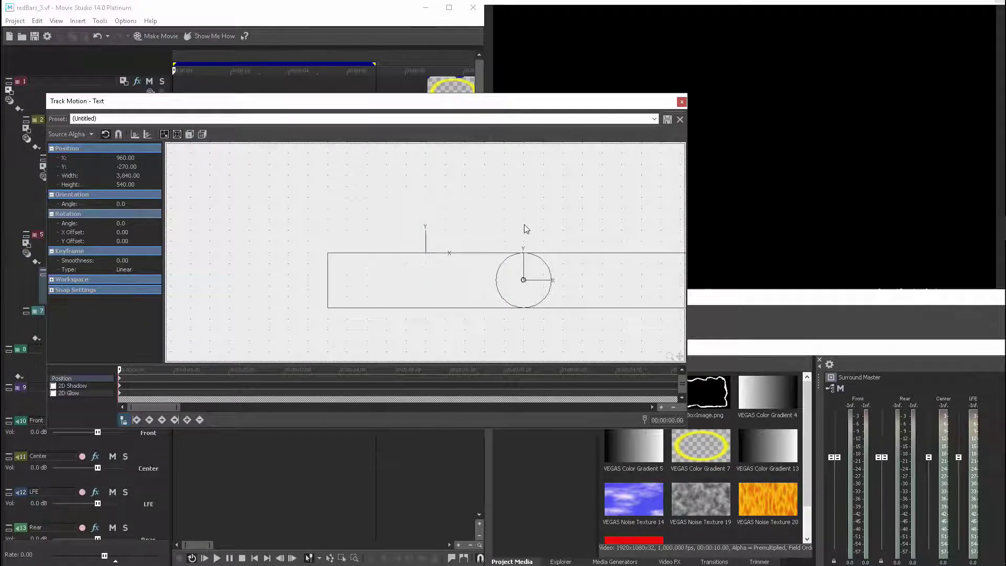
pyautogui.click(681, 102)
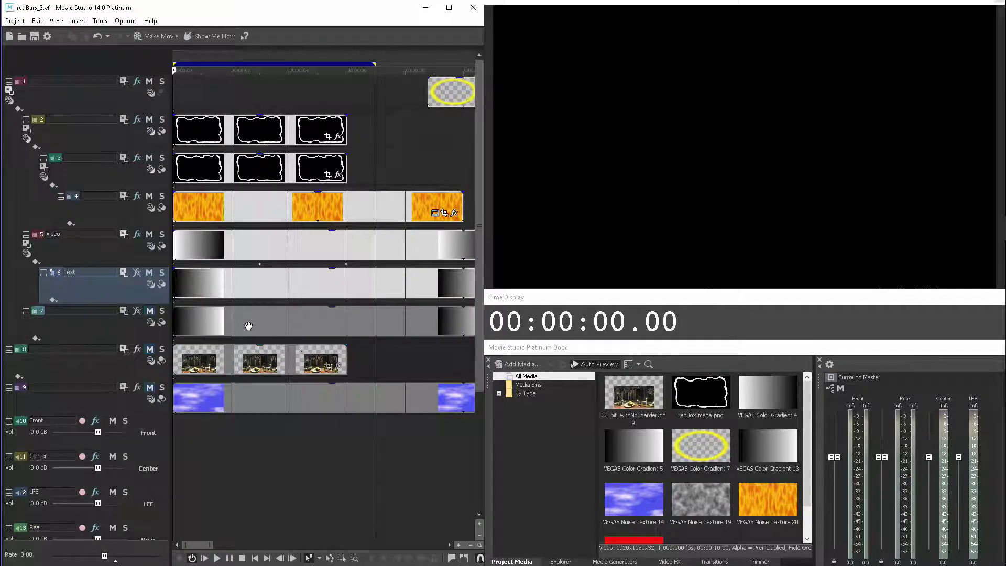
# Check the compositing modes of the Video and Text tracks and the Video track's parent compositing mode
pyautogui.click(150, 253)
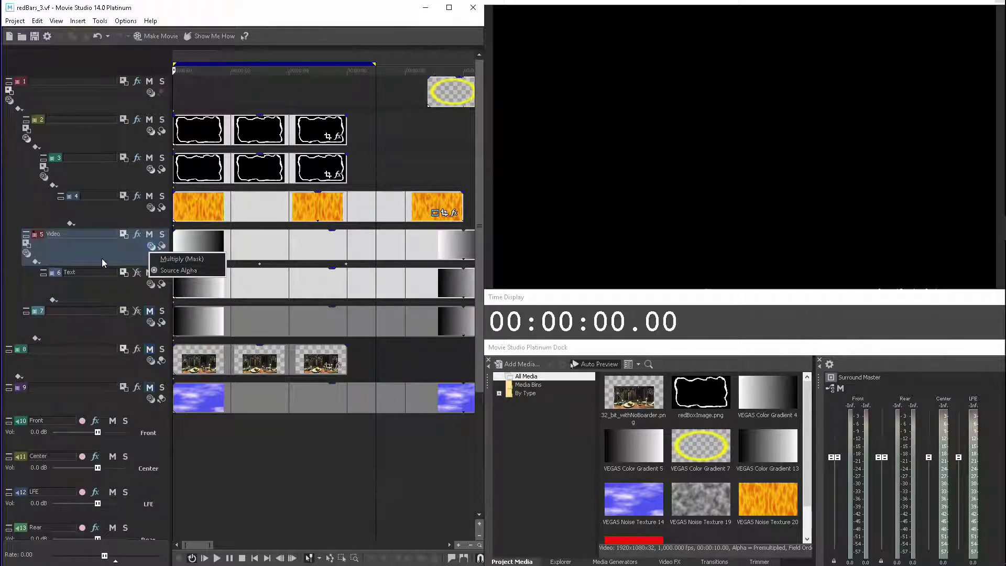
pyautogui.click(151, 284)
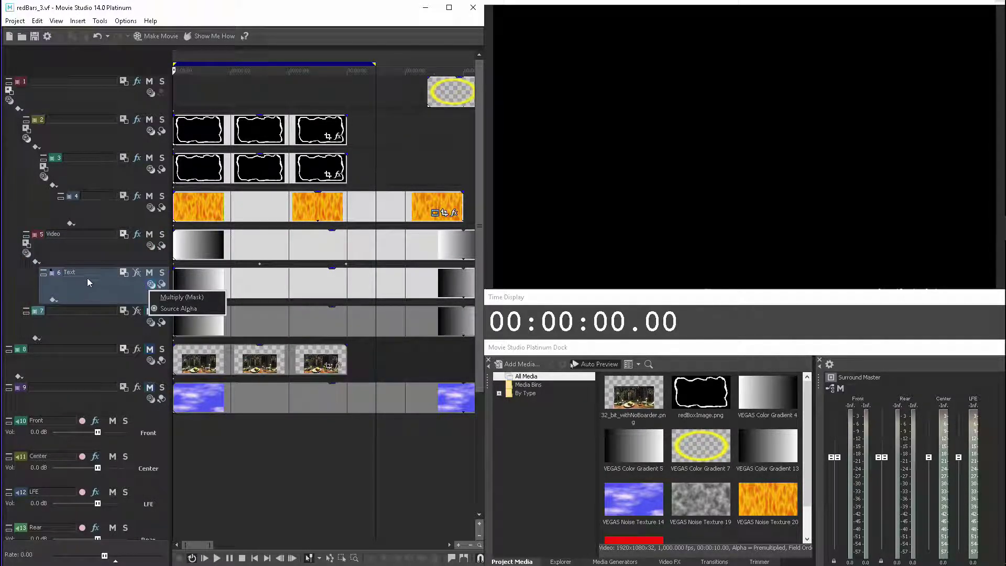
pyautogui.click(74, 256)
pyautogui.click(27, 254)
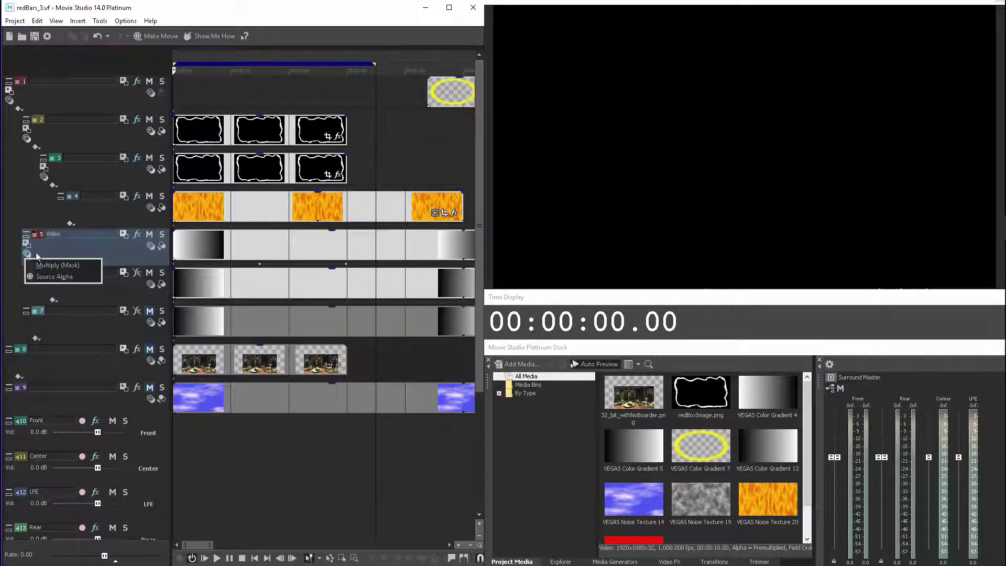
pyautogui.click(115, 251)
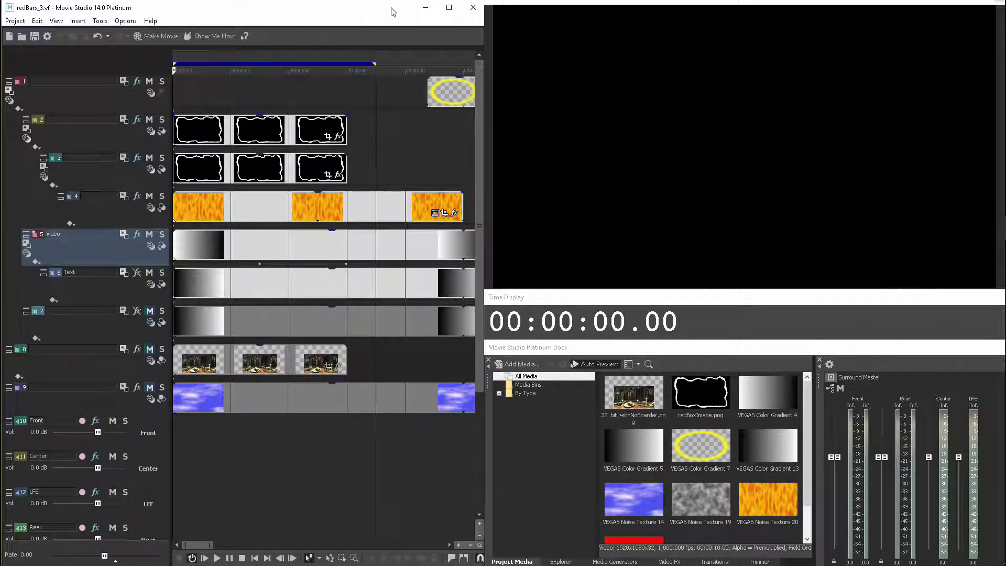
# Switch to DVD Architect and open the media properties of the Play Movie button's frame media
pyautogui.click(422, 10)
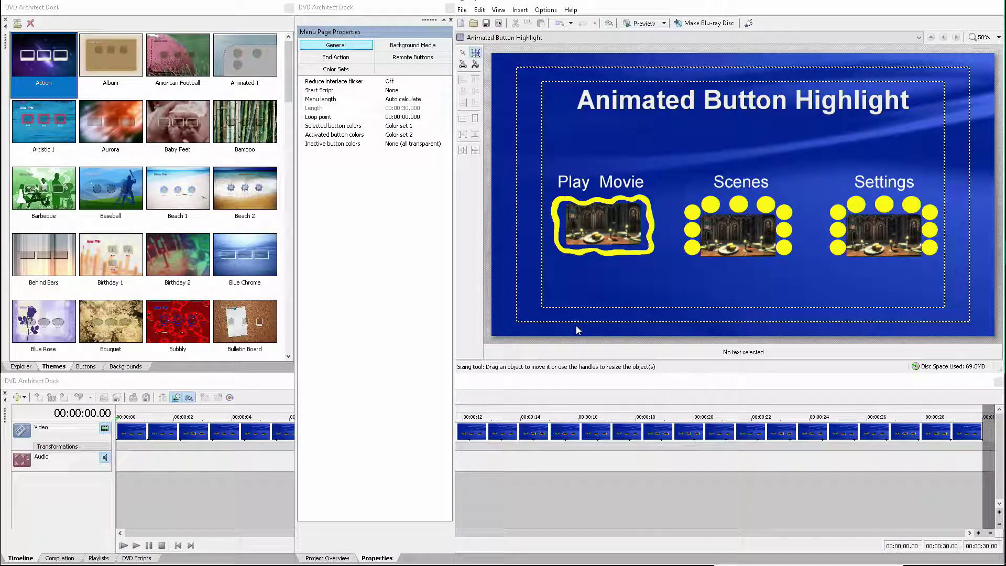
pyautogui.click(604, 215)
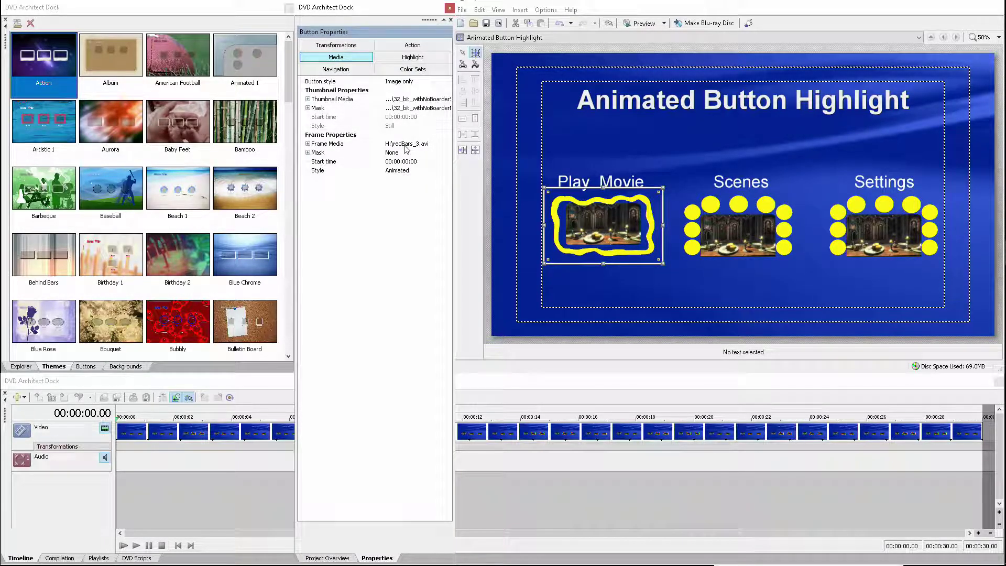
pyautogui.click(439, 144)
pyautogui.click(446, 144)
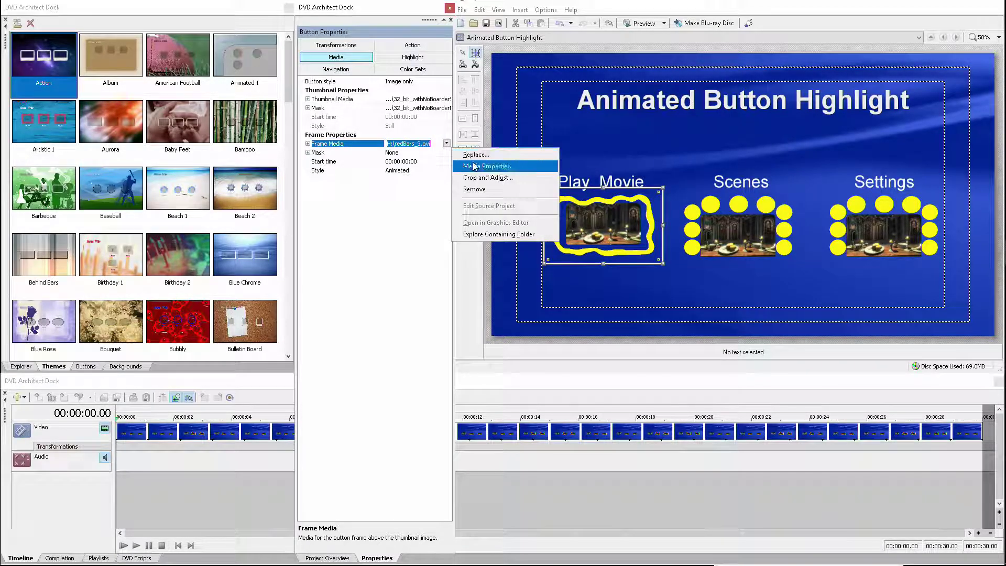
pyautogui.click(476, 166)
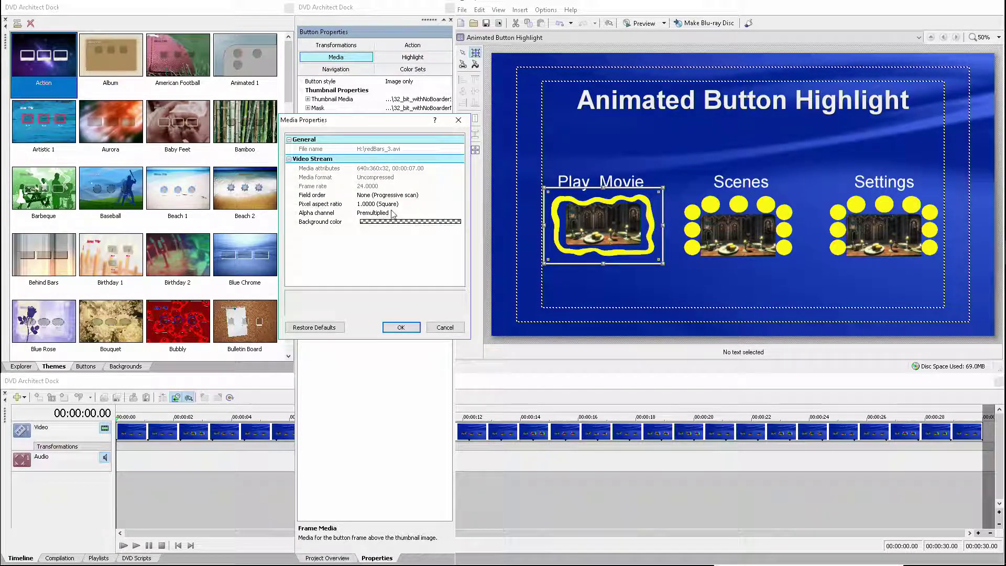
# Close the frame media's properties and set the alpha channel of the Play Movie button's thumbnail mask to Premultiplied
pyautogui.click(444, 327)
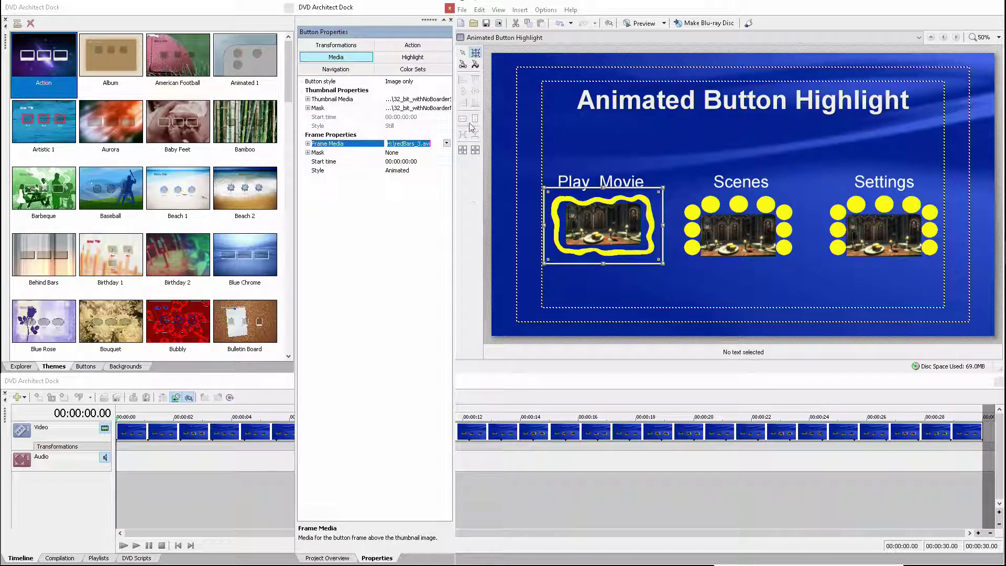
pyautogui.click(435, 108)
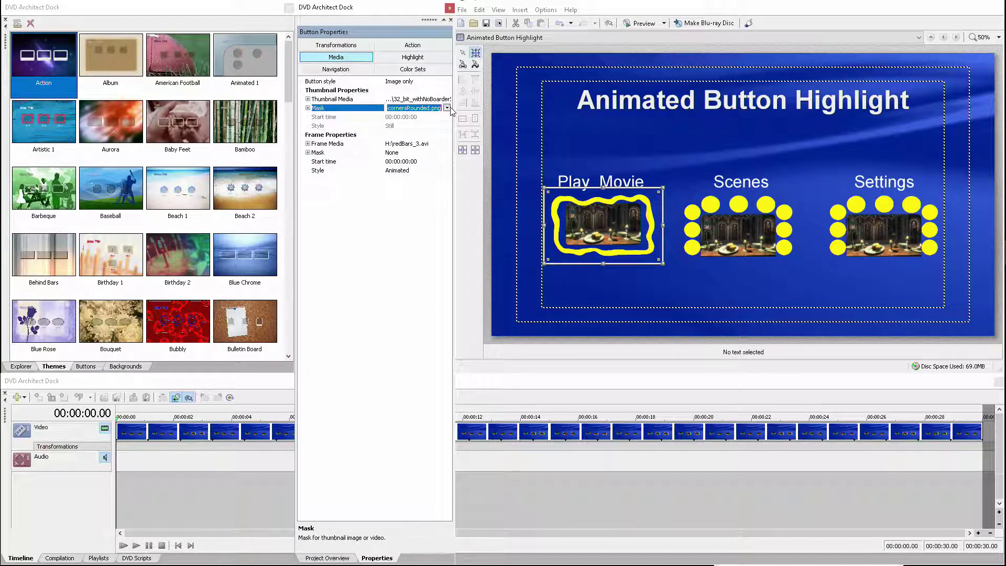
pyautogui.click(447, 108)
pyautogui.click(486, 132)
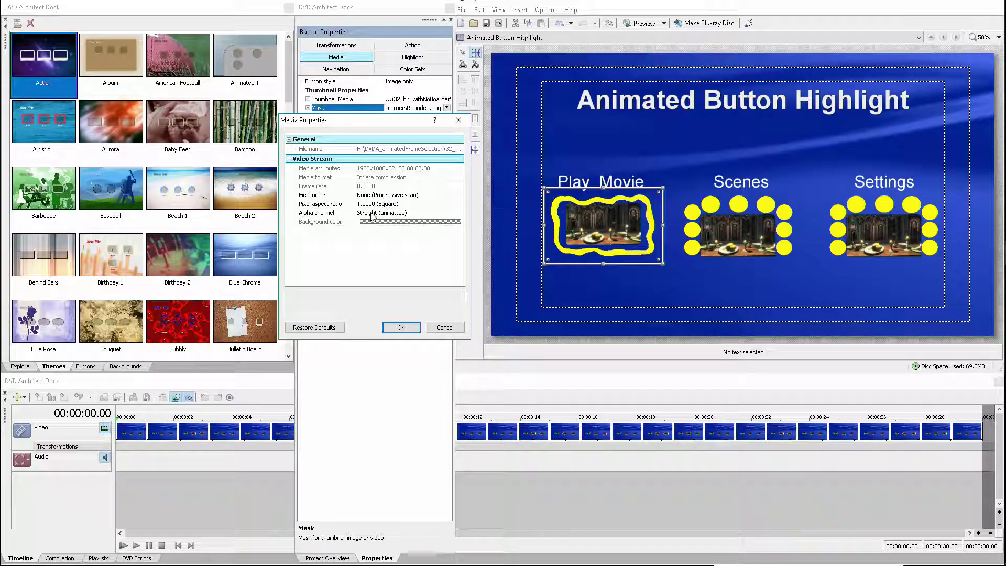
pyautogui.click(372, 213)
pyautogui.click(375, 241)
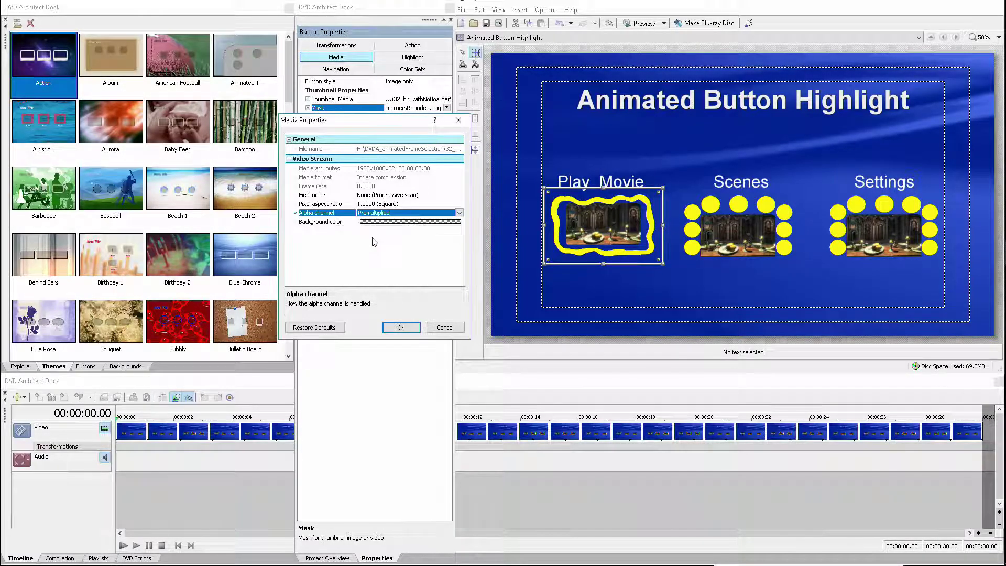
pyautogui.click(398, 328)
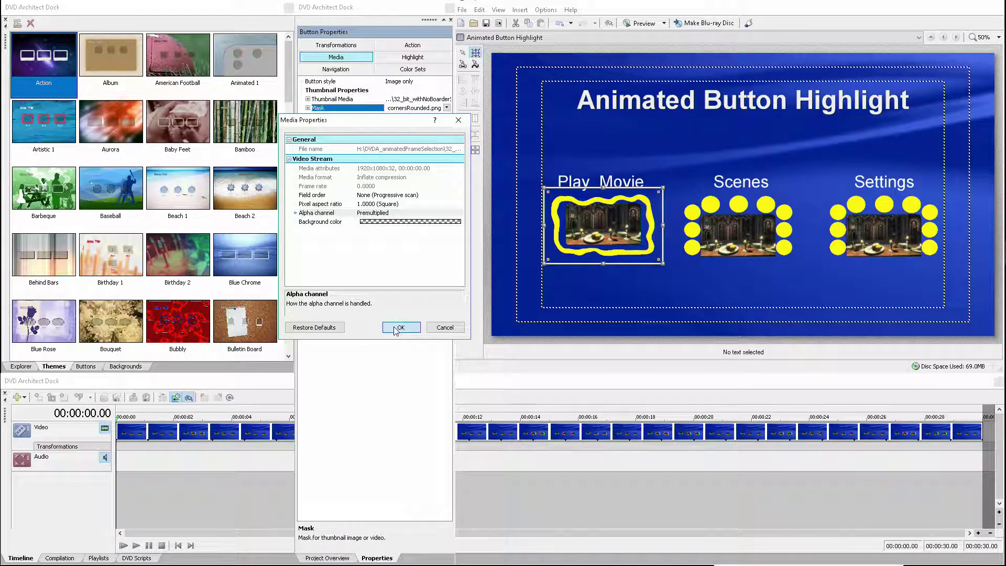
# Set the alpha channel of the Play Movie button's thumbnail media to Premultiplied
pyautogui.click(426, 100)
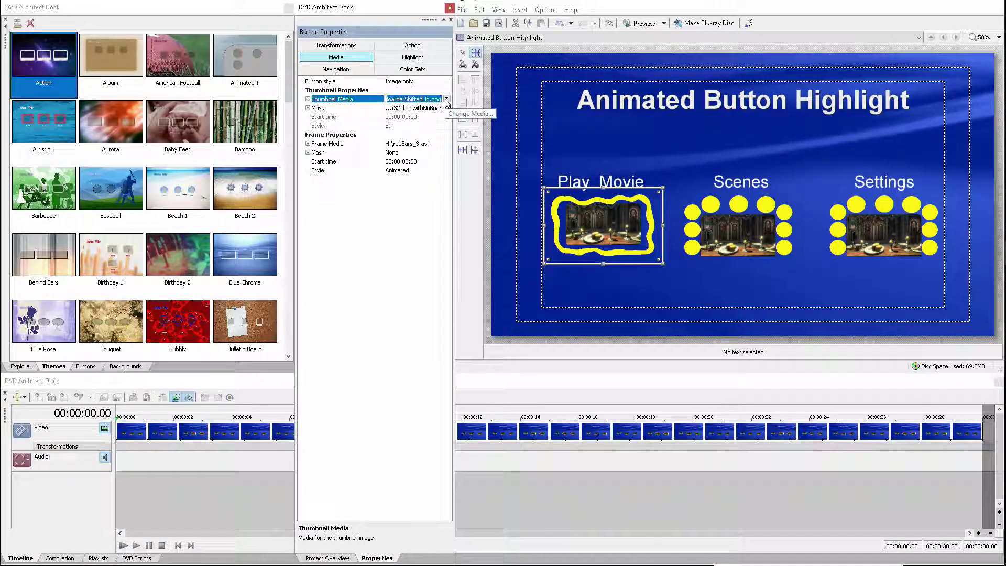
pyautogui.click(446, 99)
pyautogui.click(482, 120)
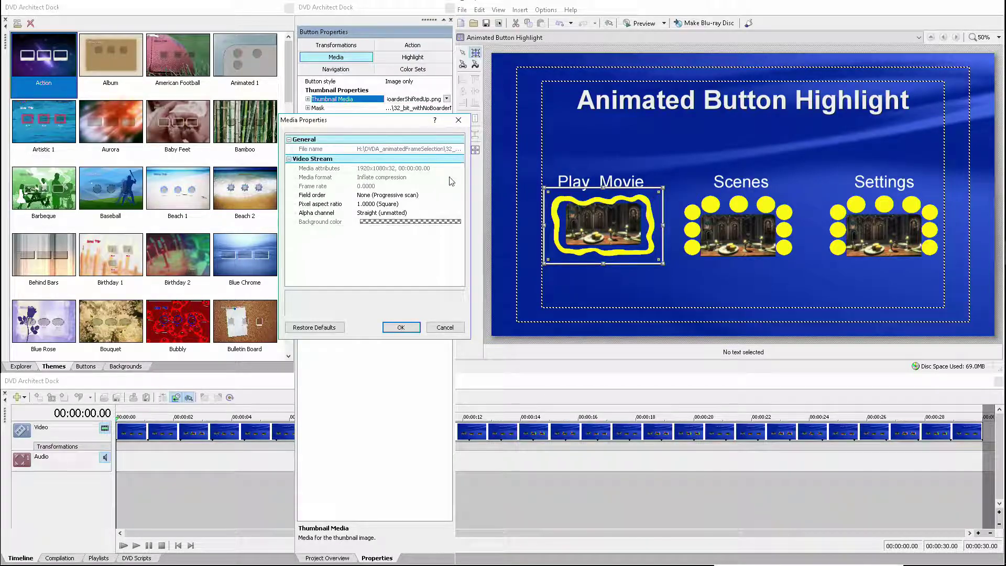
pyautogui.click(390, 217)
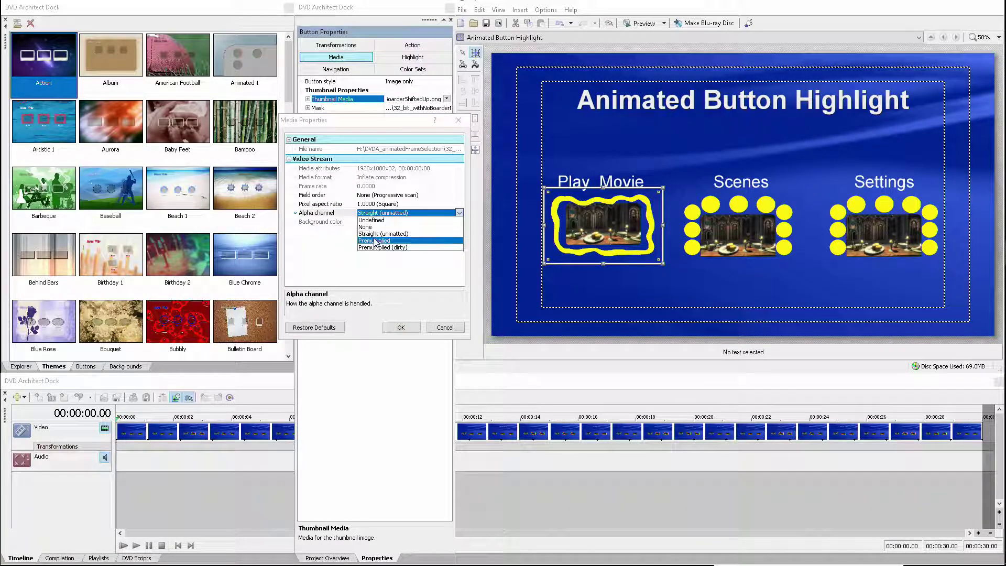
pyautogui.click(375, 229)
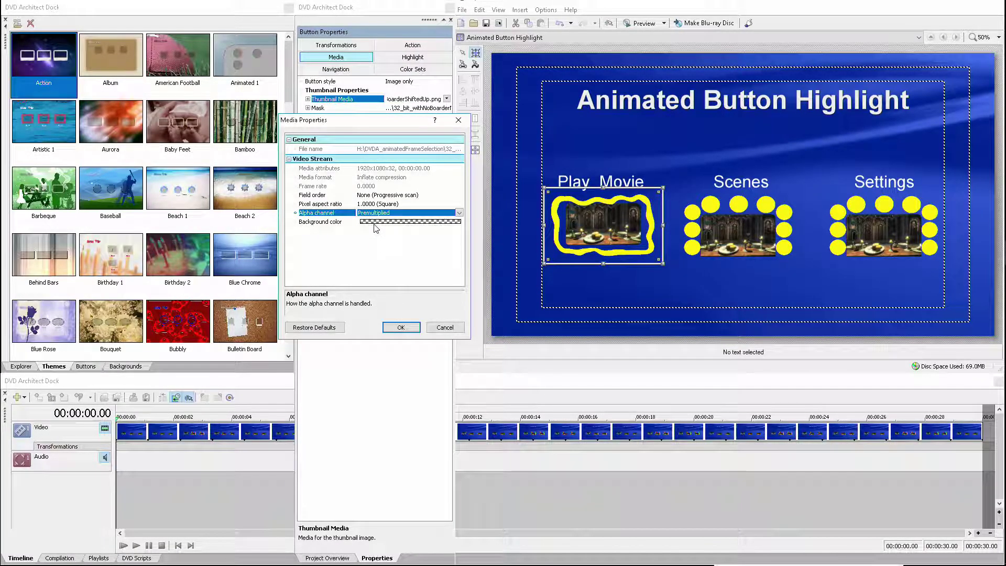
pyautogui.click(401, 327)
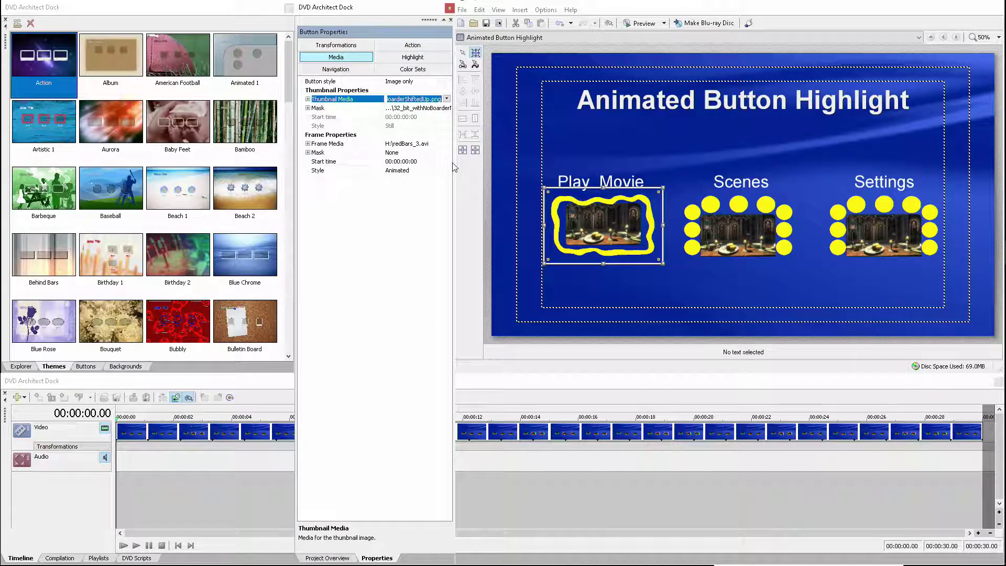
# Recheck the alpha channel setting in the thumbnail media's properties and close them
pyautogui.click(428, 120)
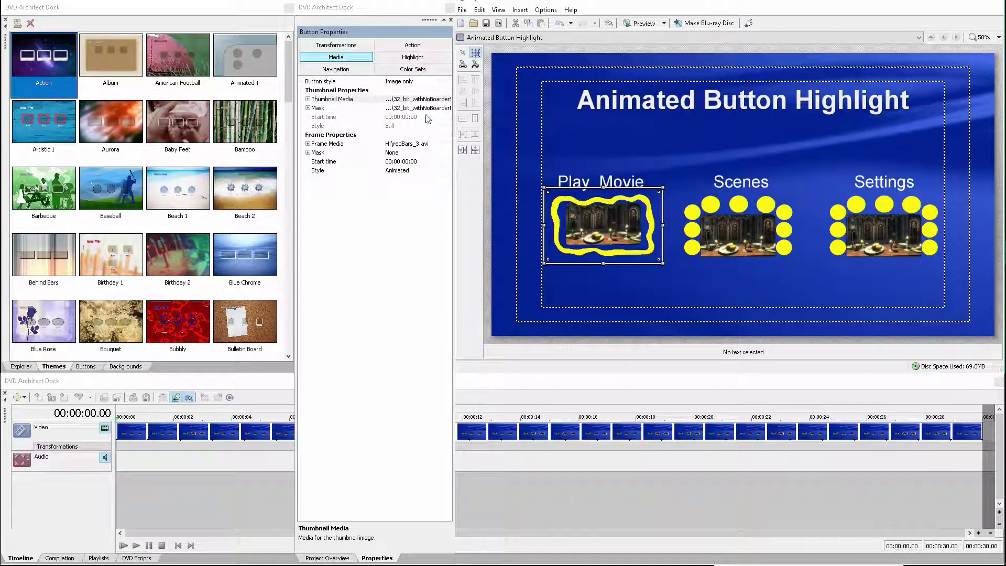
pyautogui.click(419, 99)
pyautogui.click(446, 99)
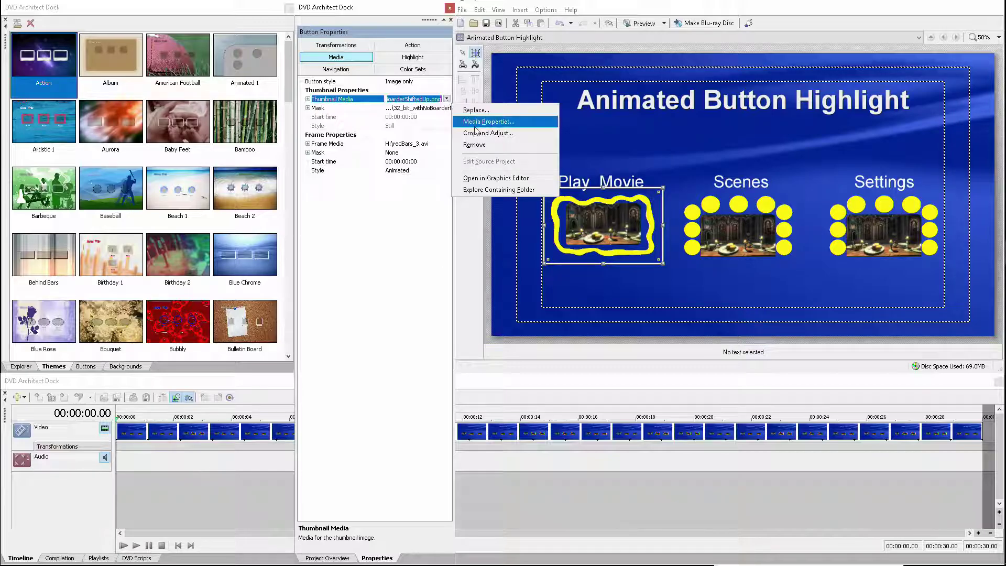
pyautogui.click(485, 120)
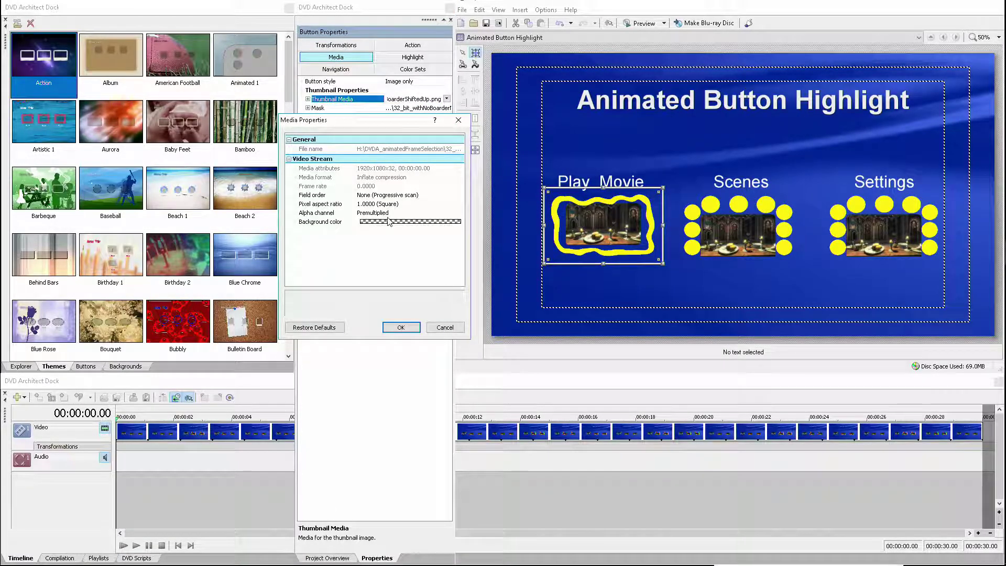
pyautogui.click(459, 121)
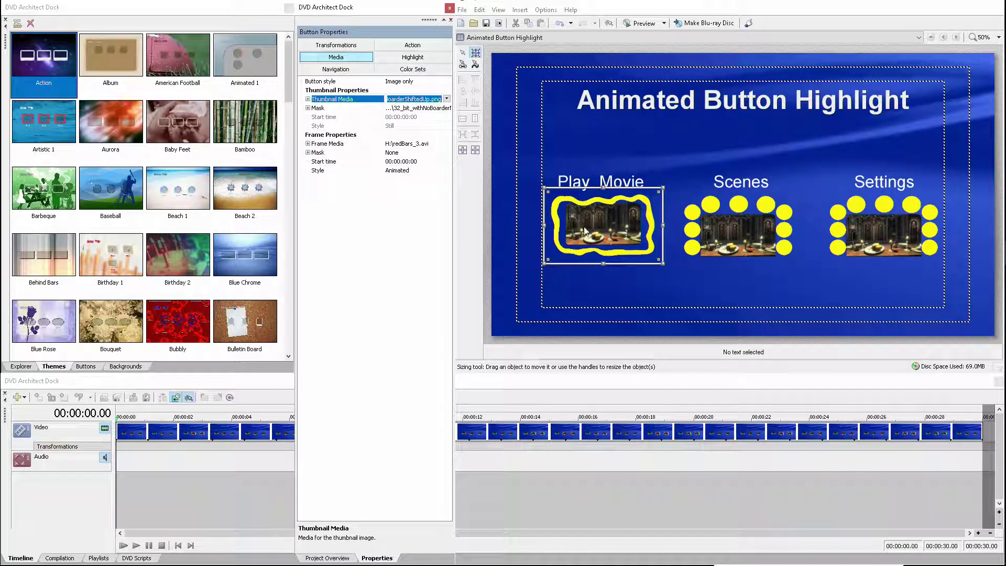
# Review the alpha channel options of the Play Movie button's custom highlight mask without changing them
pyautogui.click(409, 57)
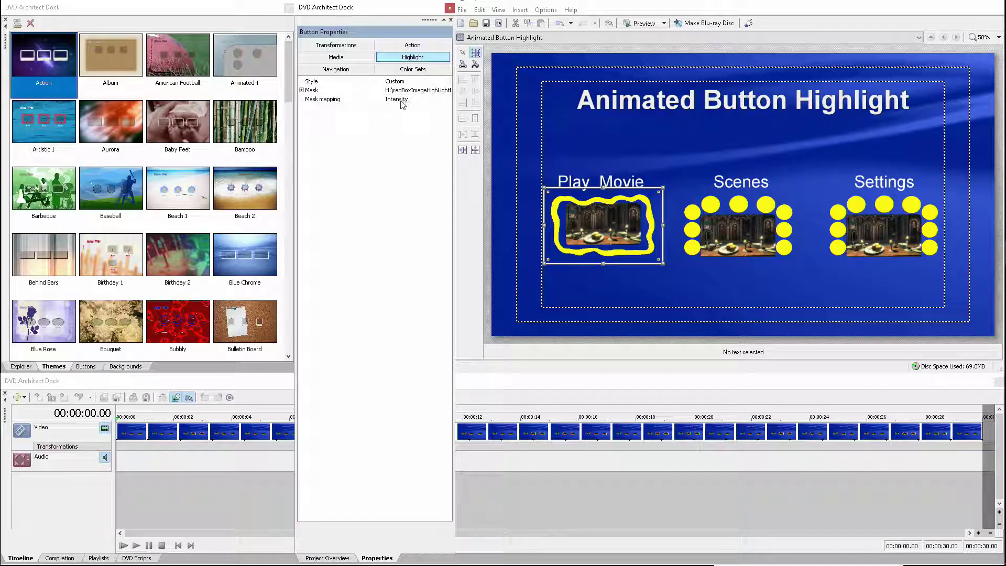
pyautogui.click(431, 91)
pyautogui.click(447, 90)
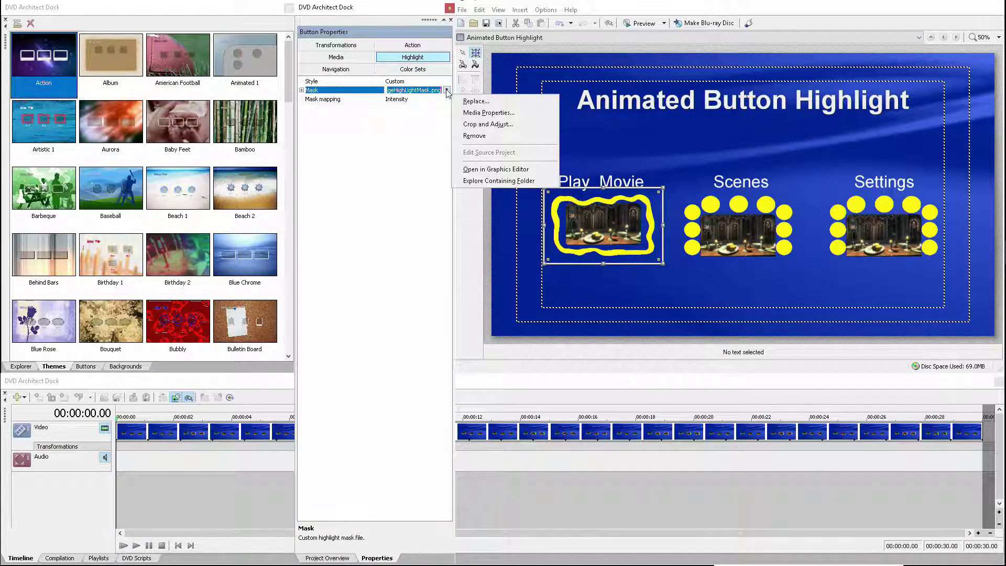
pyautogui.click(488, 112)
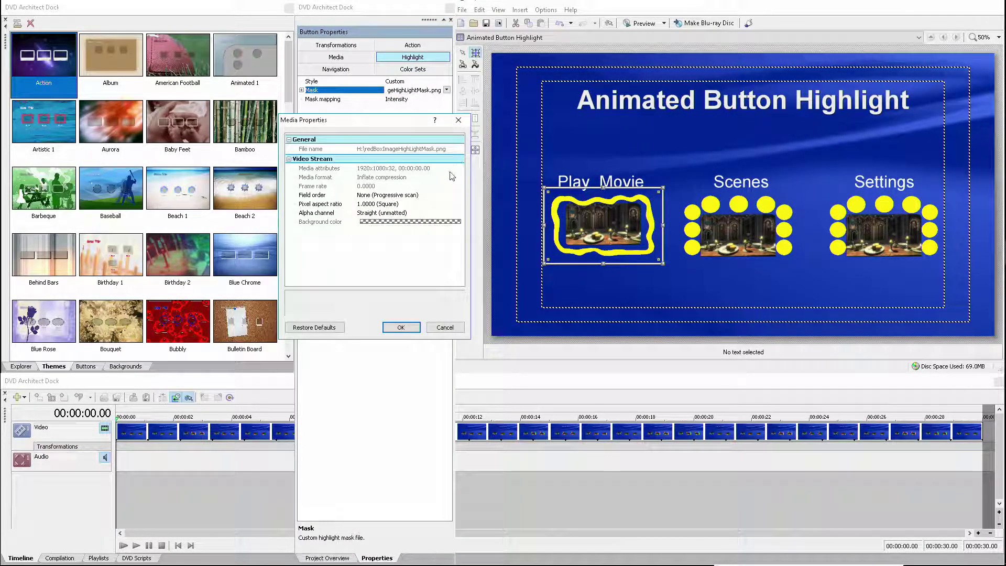
pyautogui.click(401, 213)
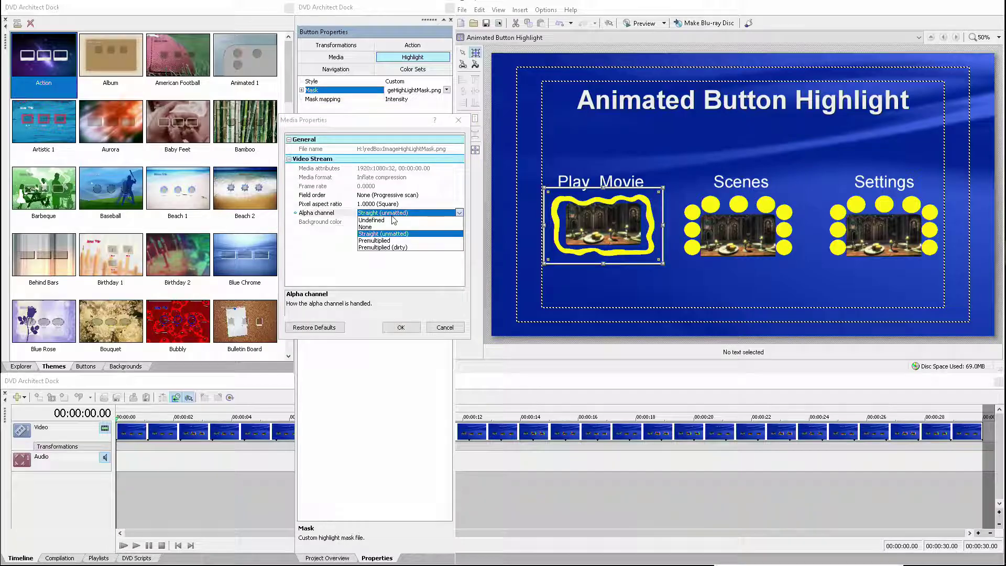
pyautogui.click(328, 273)
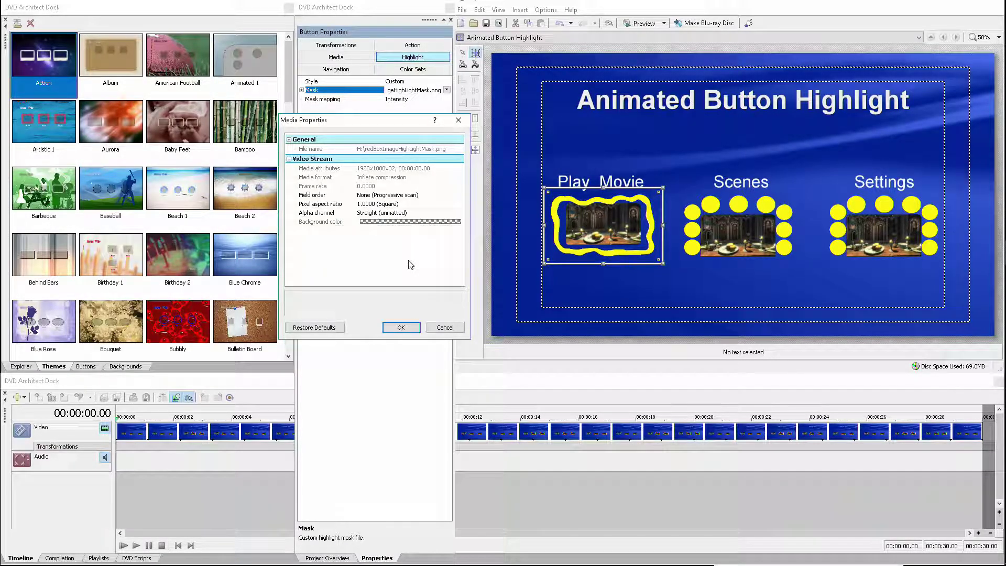
pyautogui.click(439, 328)
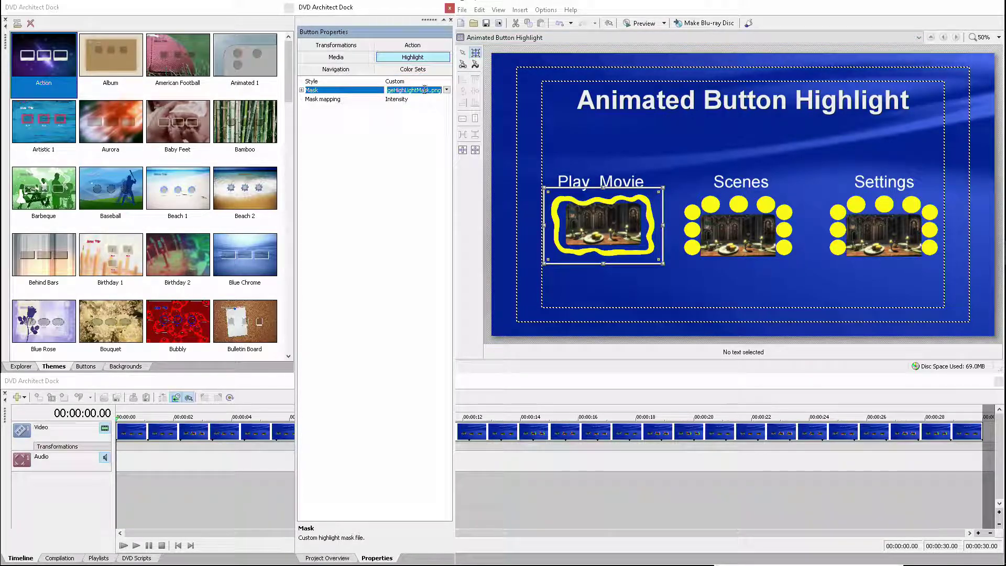
# Set the alpha channel of the custom highlight mask redBoxImageHighLightMask.png to None
pyautogui.click(447, 91)
pyautogui.click(474, 111)
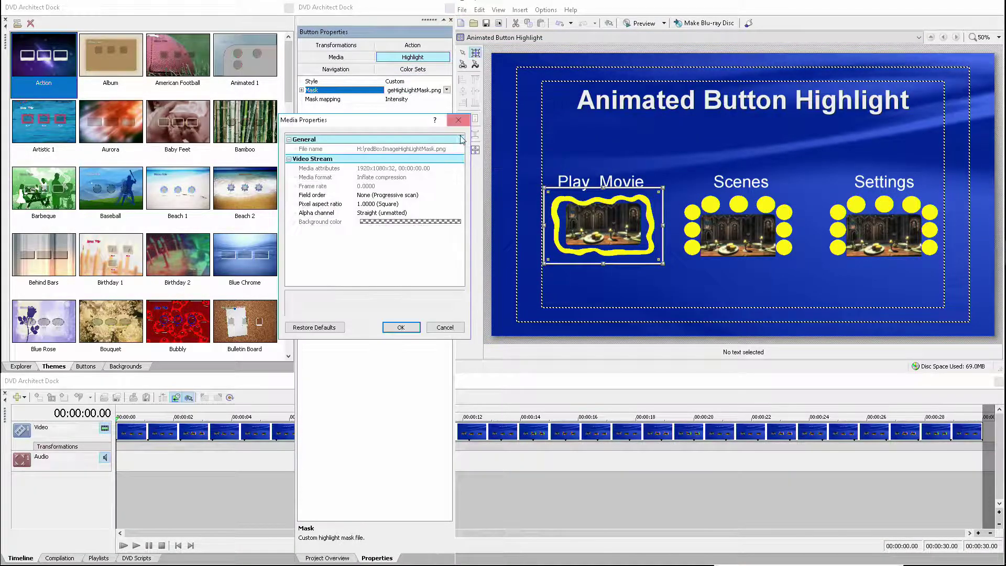
pyautogui.click(407, 211)
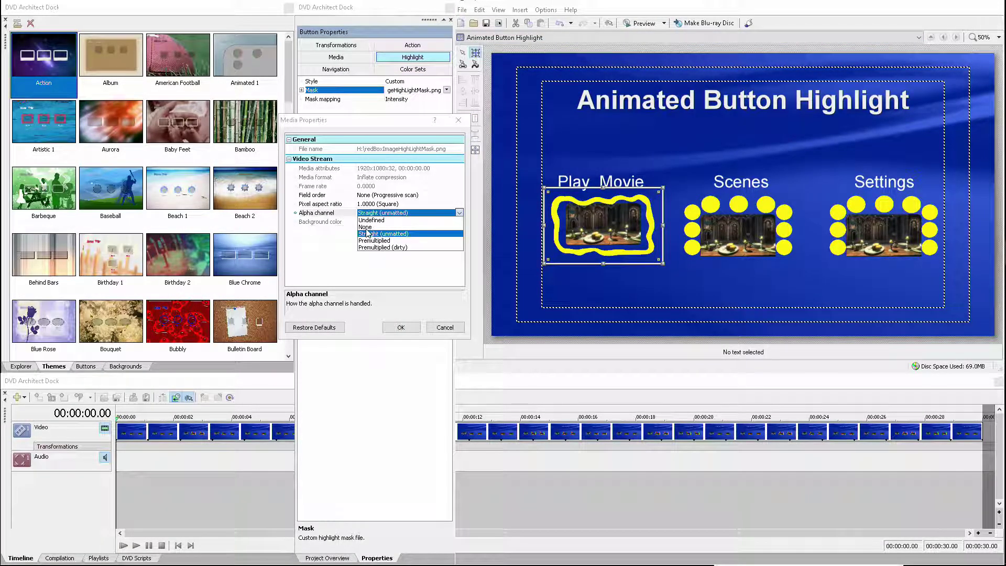
pyautogui.click(366, 227)
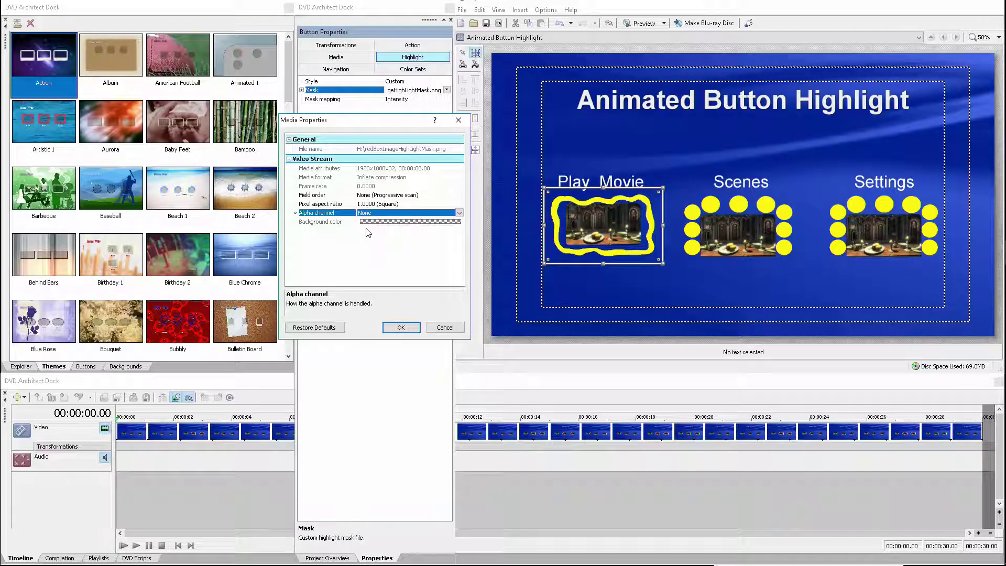
pyautogui.click(396, 332)
pyautogui.click(396, 328)
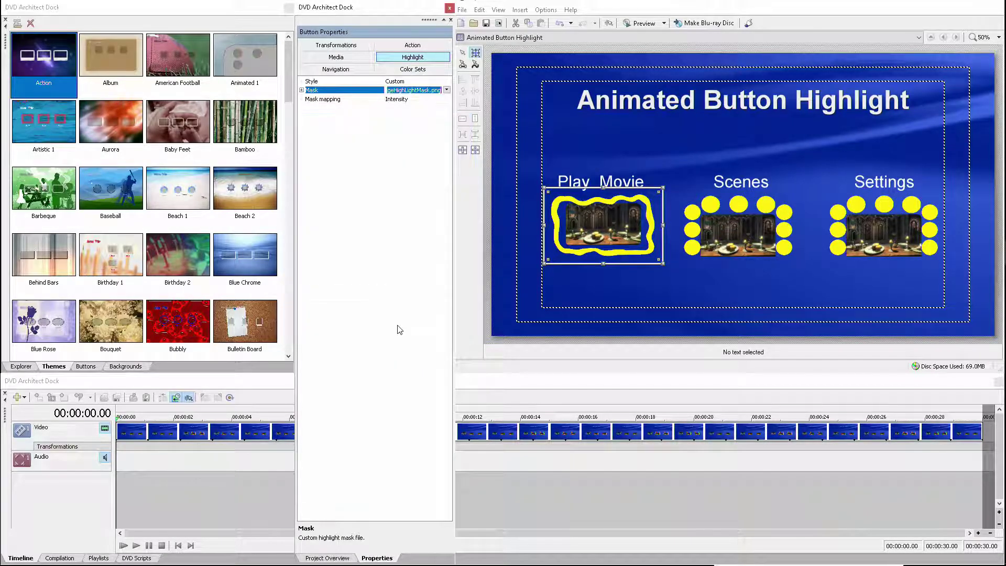
# Preview the menu, test the Play Movie and Scenes button highlights, and show the preview full screen
pyautogui.click(641, 24)
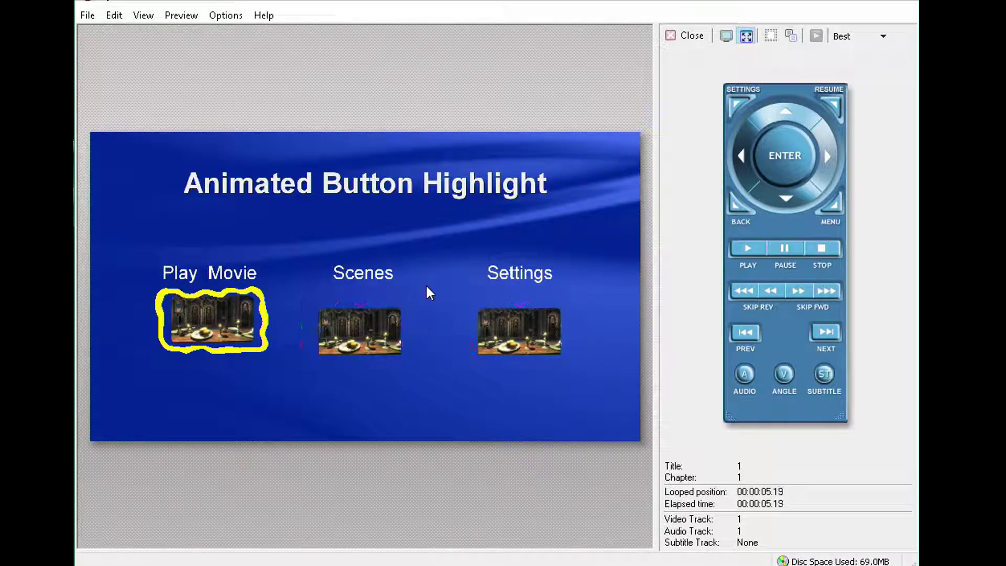
pyautogui.click(213, 325)
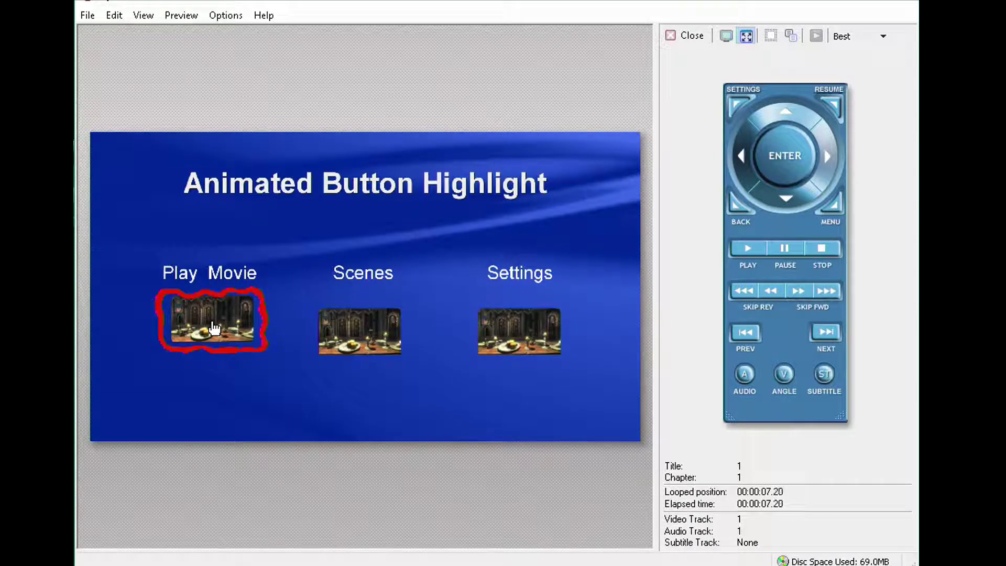
pyautogui.click(359, 333)
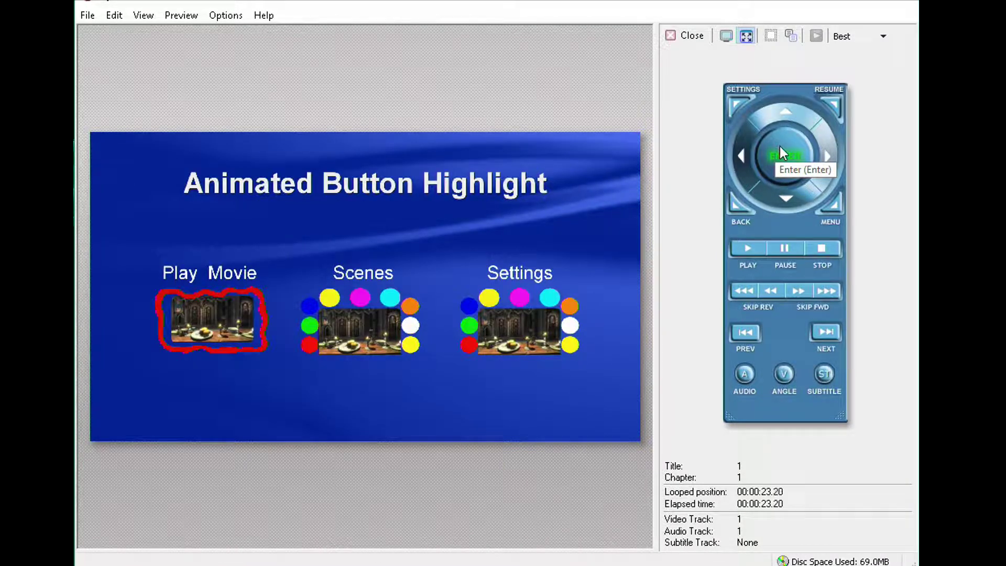
pyautogui.click(825, 157)
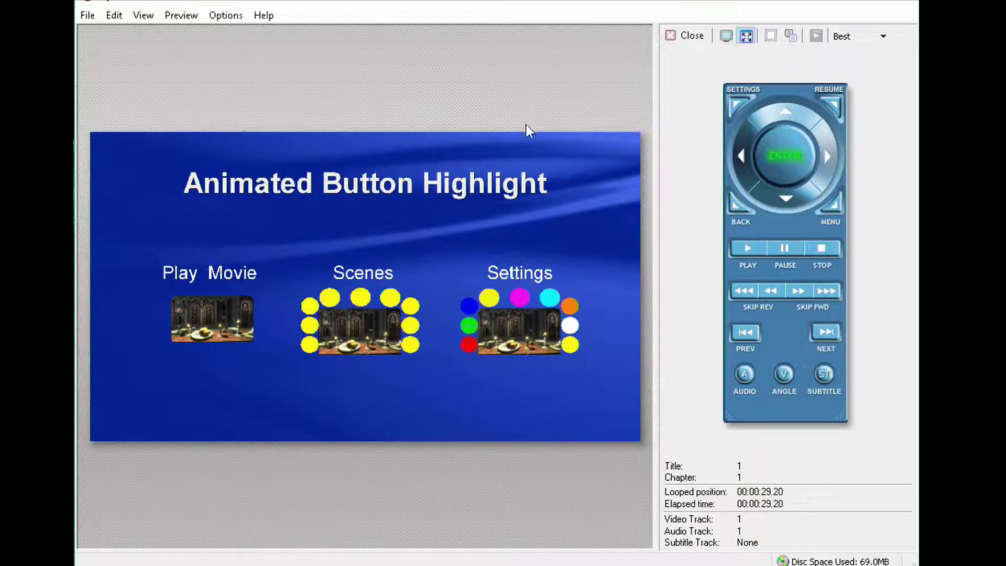
pyautogui.click(726, 35)
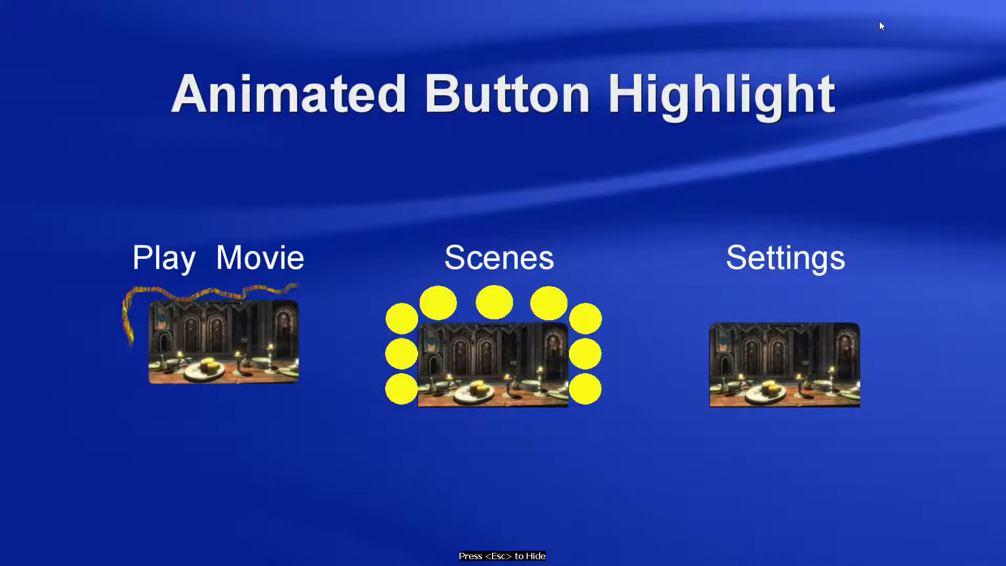